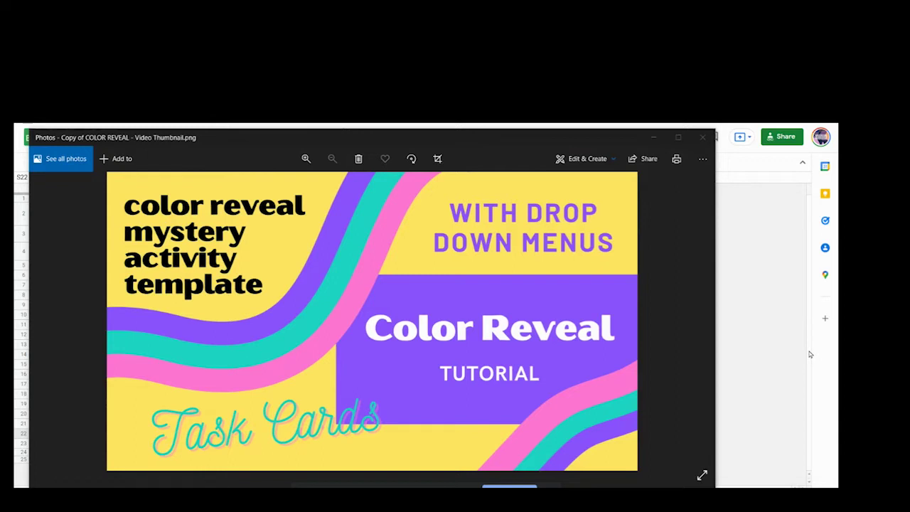
- Minimize the Photos thumbnail viewer to reveal the Multiplying Fractions template
left_click(654, 137)
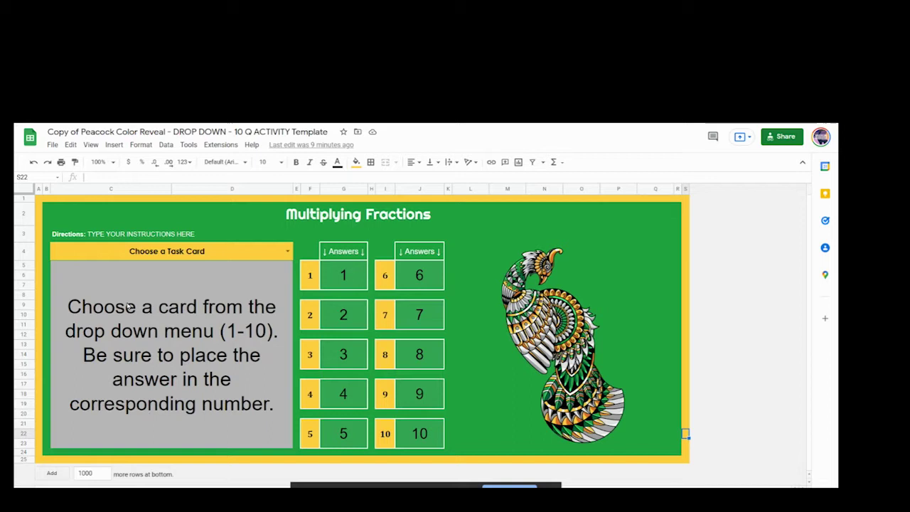
- Pick #1 from the Choose a Task Card dropdown in C4
left_click(287, 251)
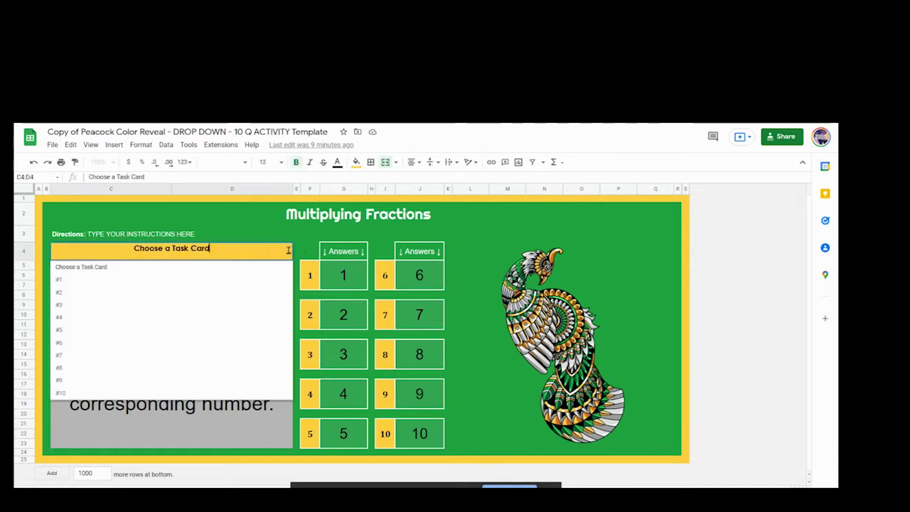
left_click(59, 281)
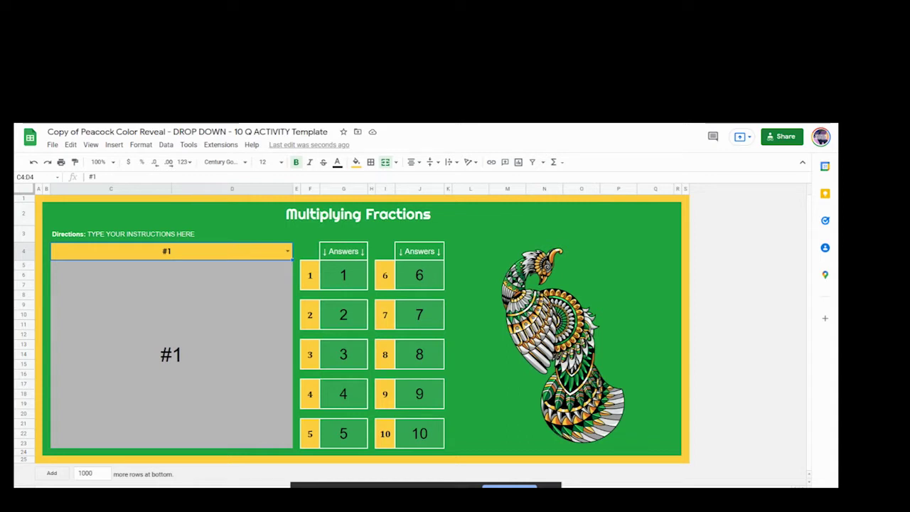
- Open the data sheet and inspect image series L22:L32 and the Choose a Task Card heading
key("ctrl+shift+Page_Down")
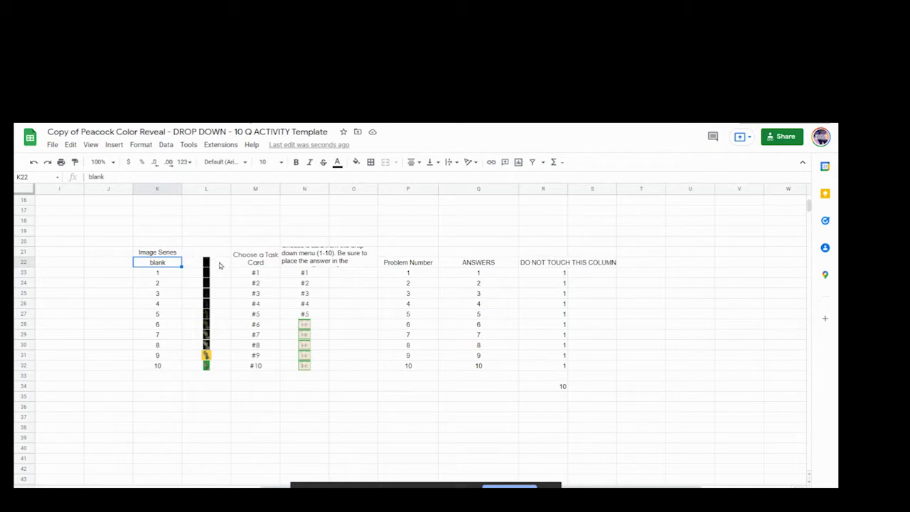
left_click_drag(217, 265, 217, 368)
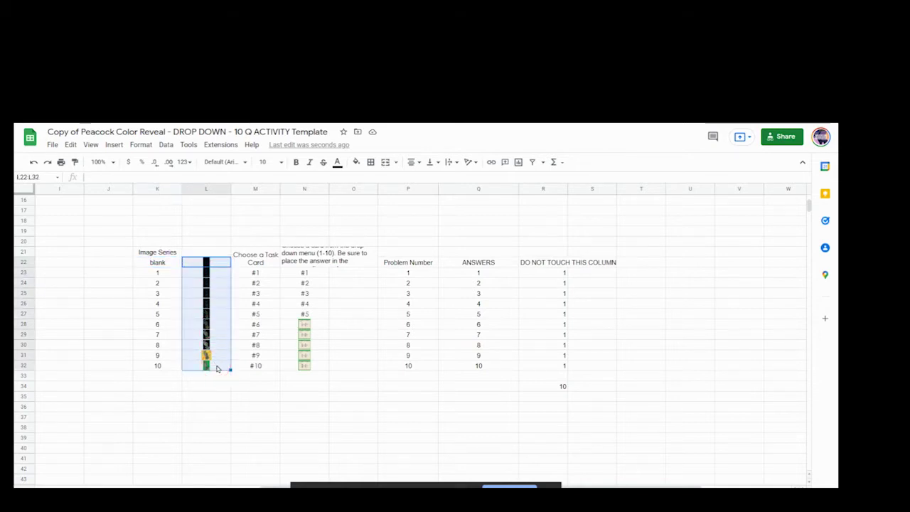
left_click(217, 233)
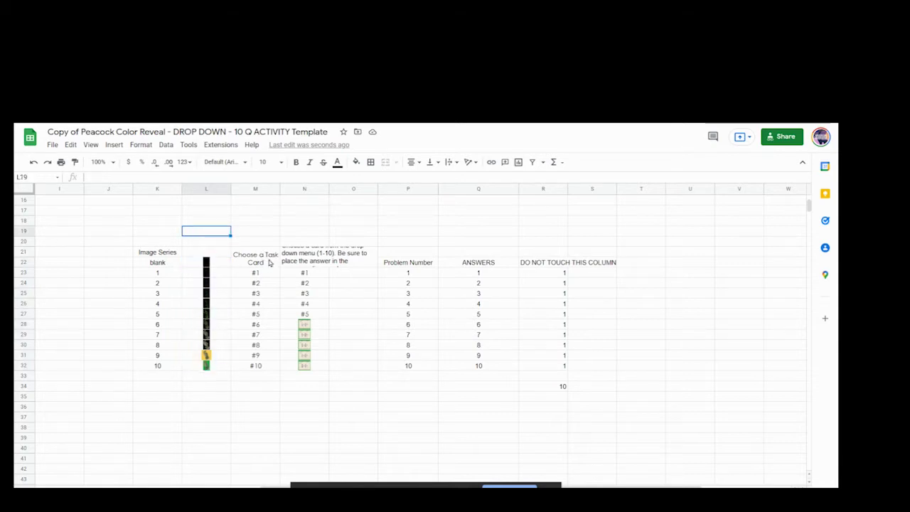
left_click(266, 258)
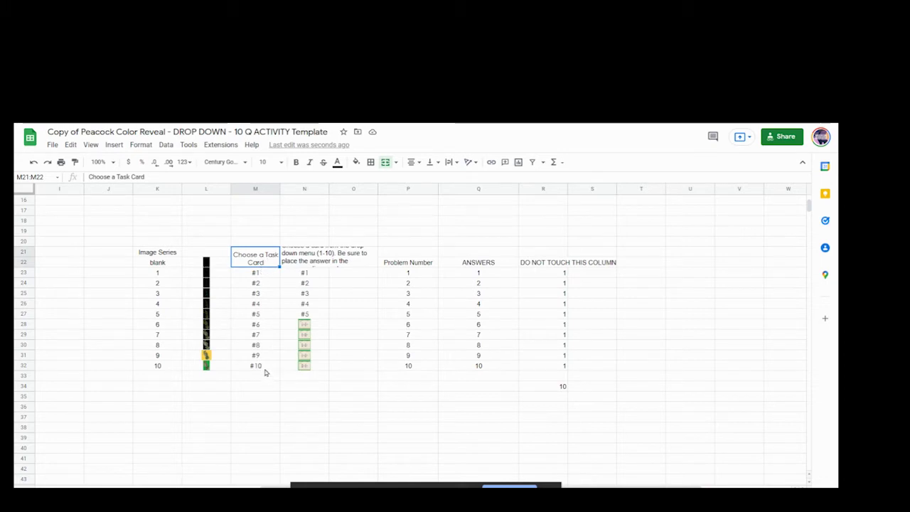
- Change N23 from #1 to 'long paragraph' and return to the Multiplying Fractions sheet
left_click(311, 276)
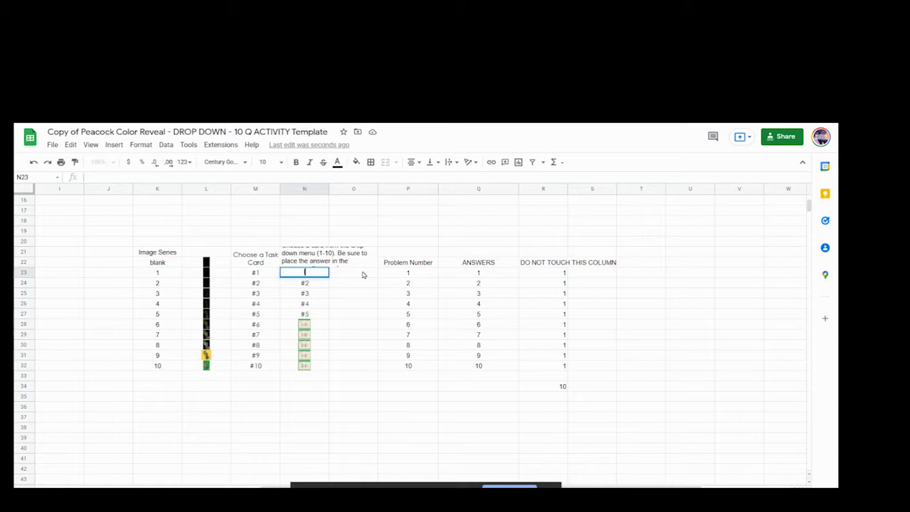
type("long paragraph")
key("Return")
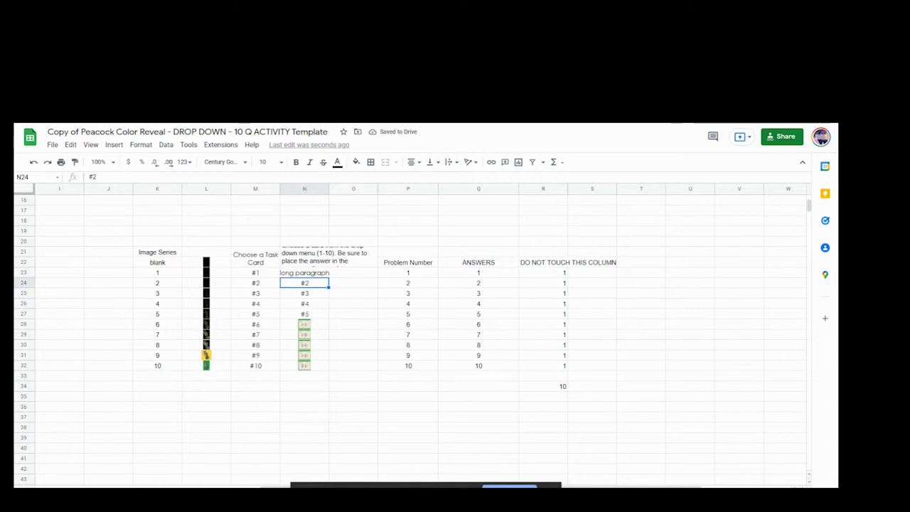
key("ctrl+shift+Page_Up")
key("ctrl+shift+Page_Up")
- Preview task card #6's fraction image, then set the C4 chooser to #2
left_click(288, 251)
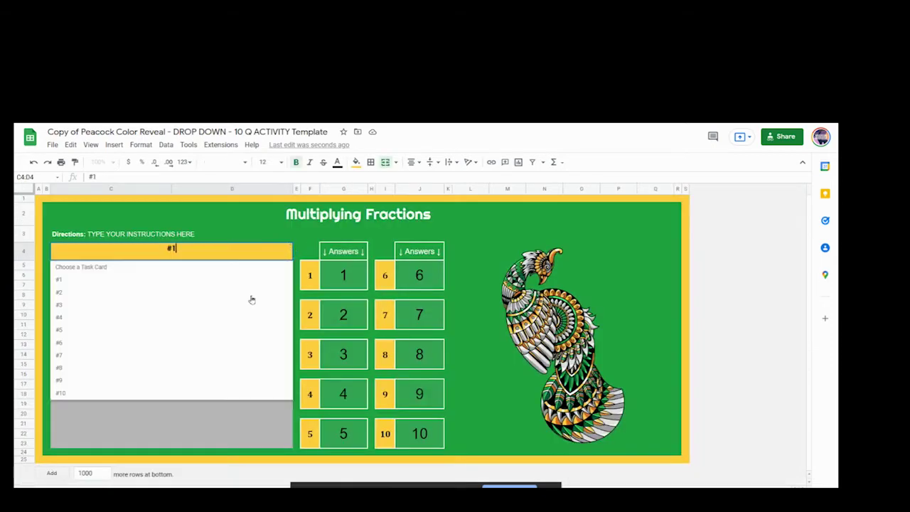
left_click(204, 344)
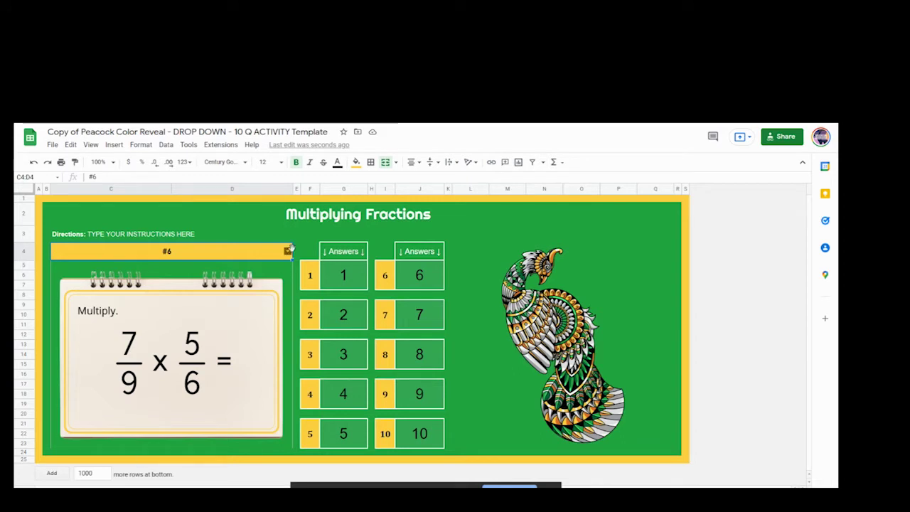
left_click(287, 251)
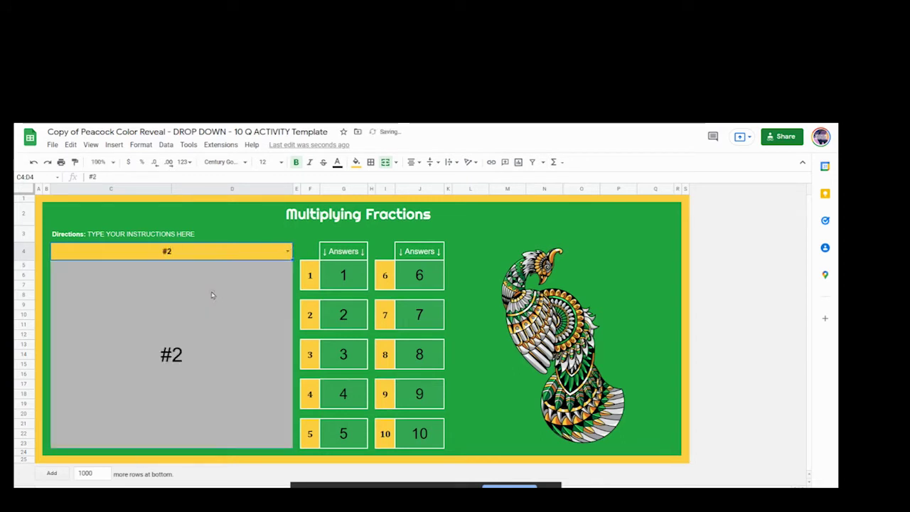
left_click(211, 295)
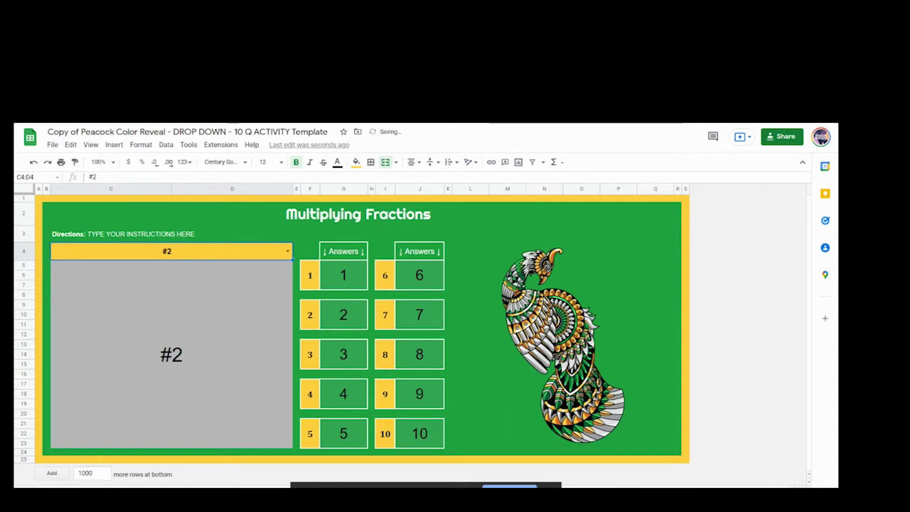
- On the data sheet, select N23 and browse the Insert image options without inserting anything
key("ctrl+shift+Page_Down")
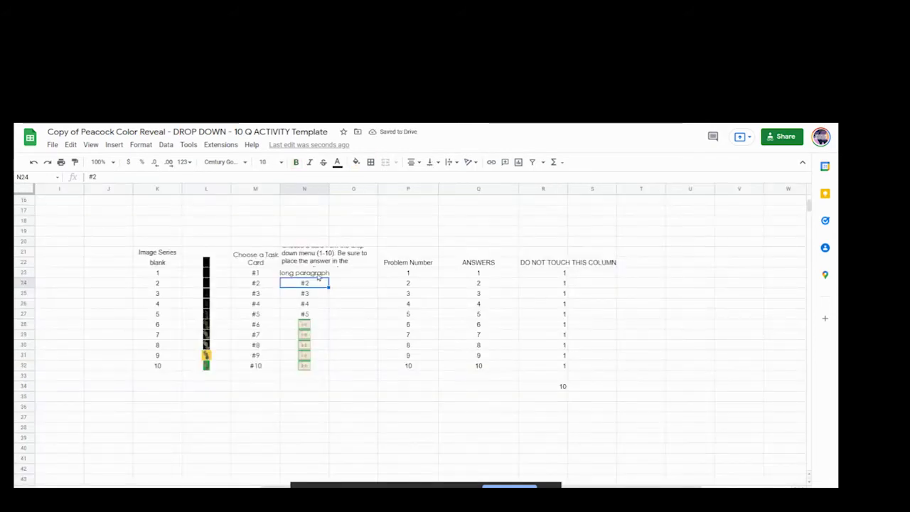
left_click(318, 275)
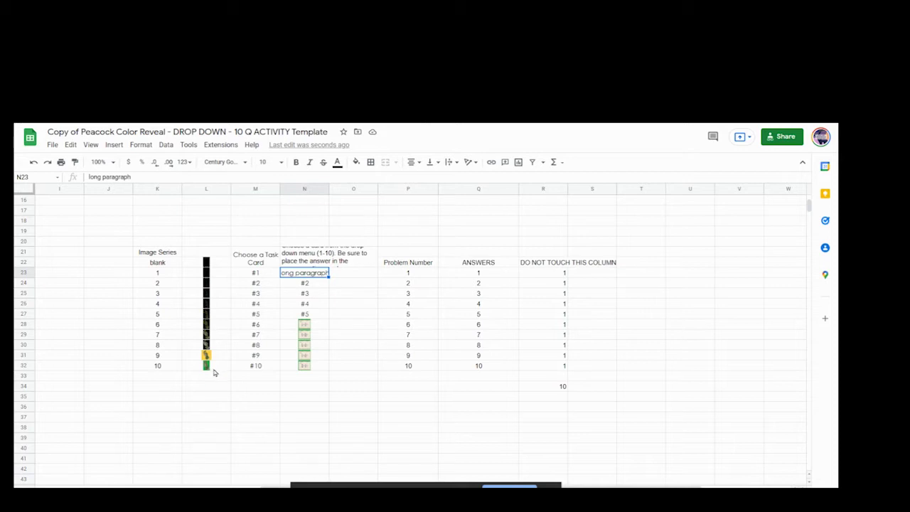
left_click(114, 145)
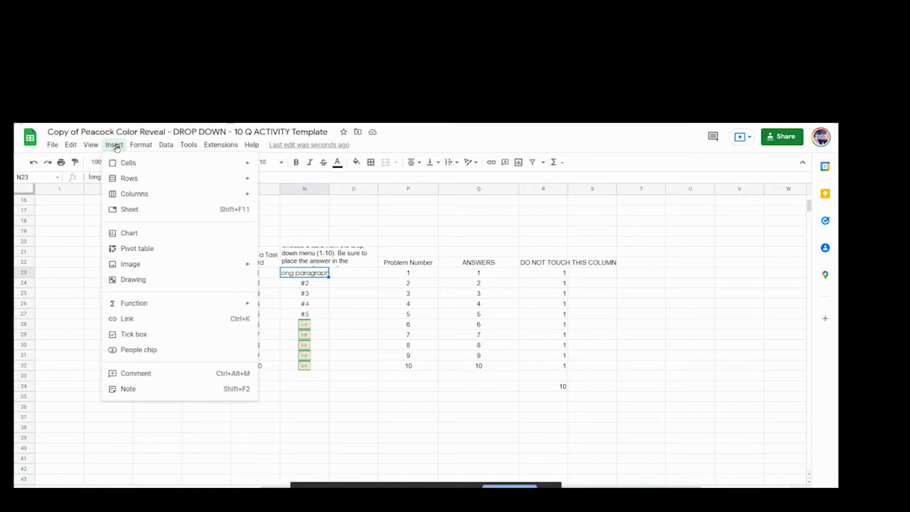
mouse_move(141, 264)
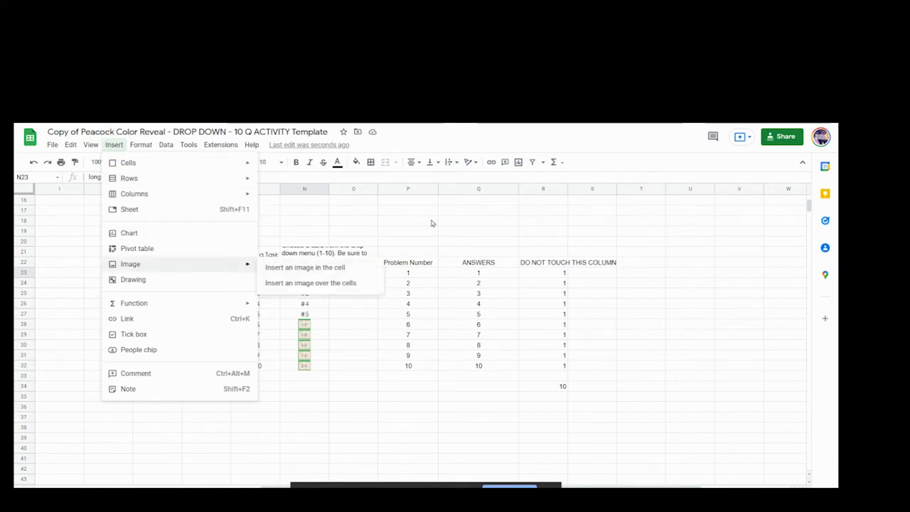
left_click(664, 350)
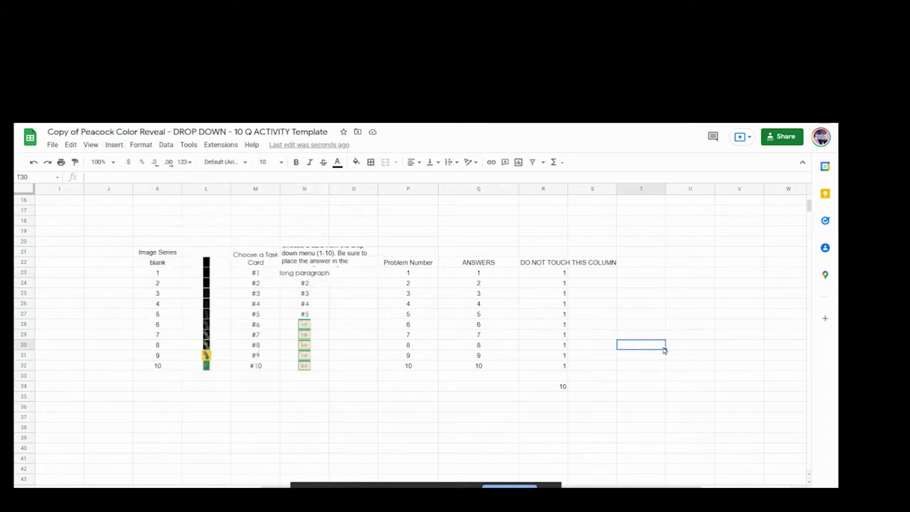
- Snap Sheets right beside the Multiply Fractions Task Cards folder and select N23
key("super+Right")
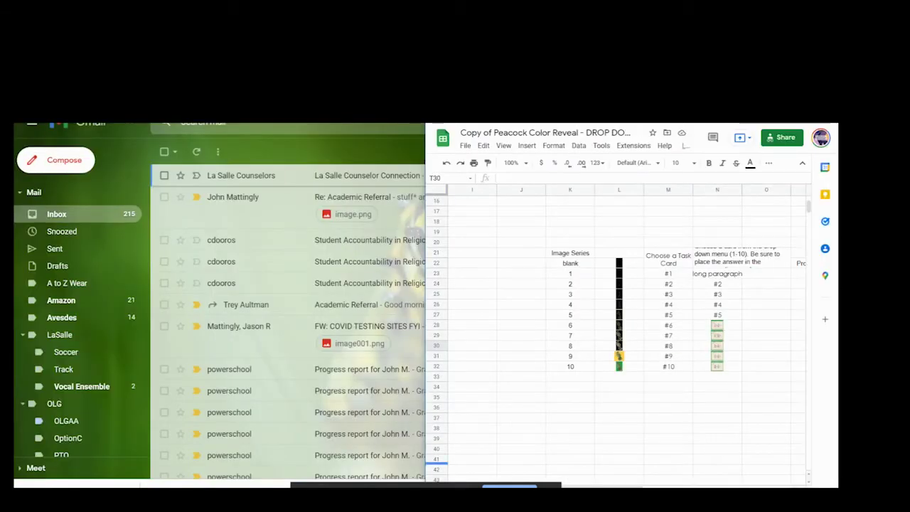
key("alt+Tab")
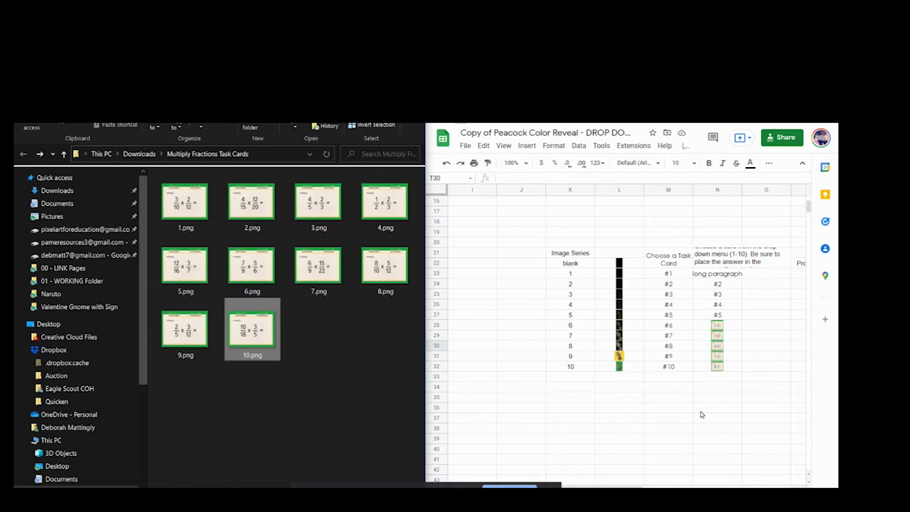
left_click(719, 276)
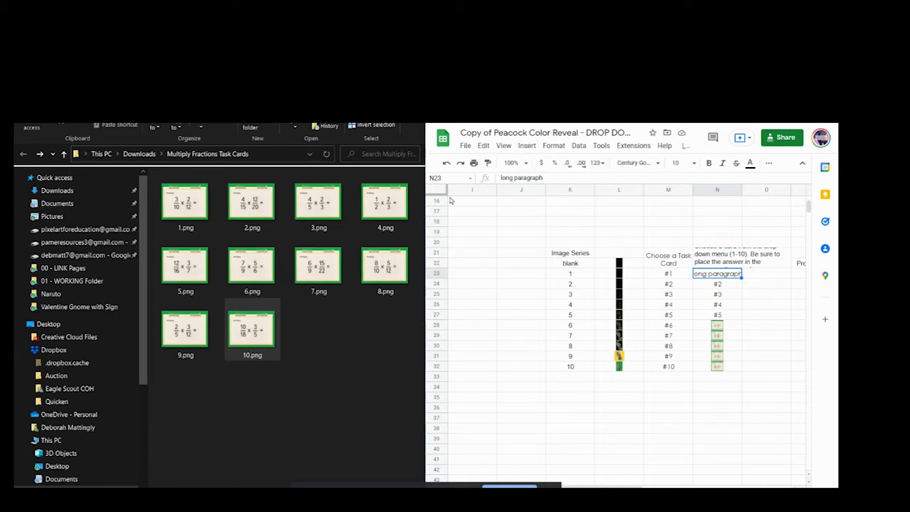
- Insert 1.png as an in-cell image in N23
left_click(526, 146)
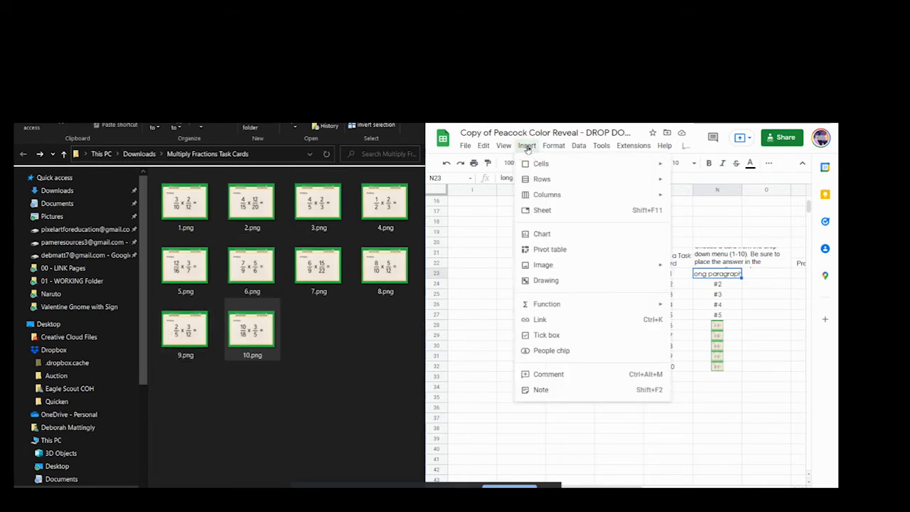
mouse_move(543, 266)
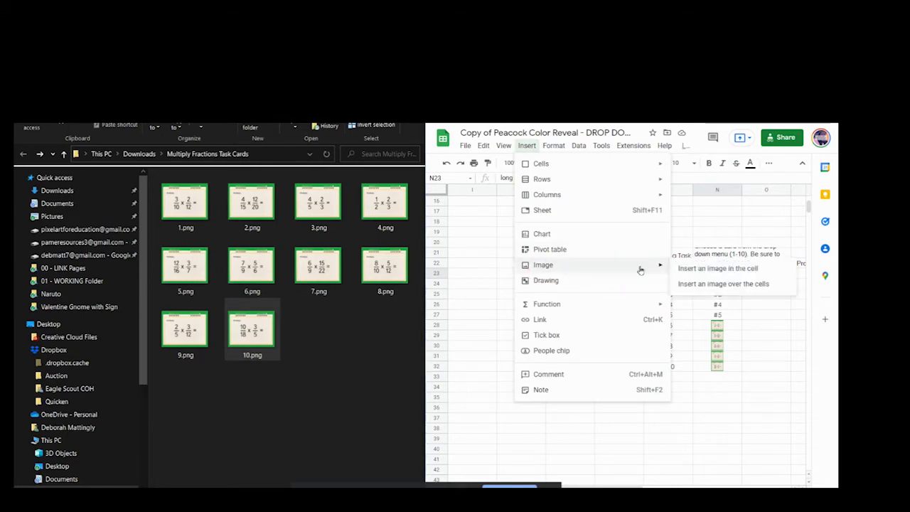
left_click(722, 269)
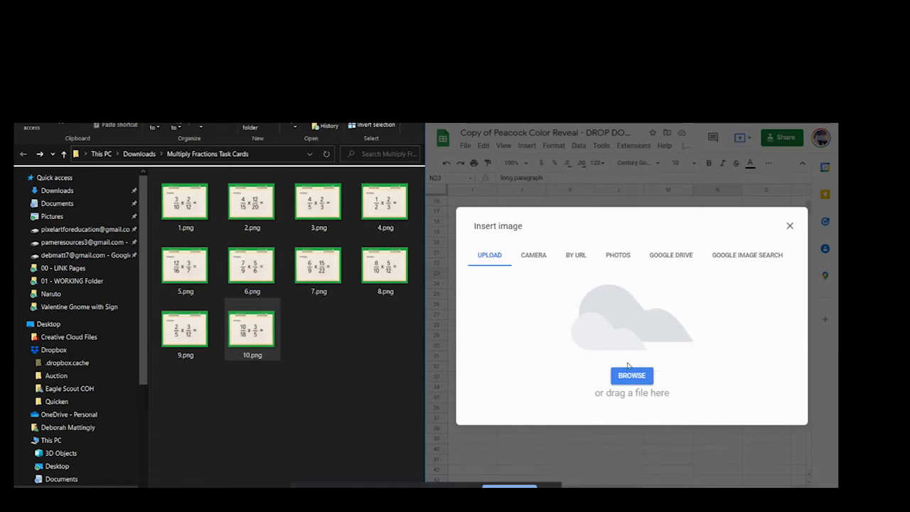
left_click_drag(175, 202, 642, 344)
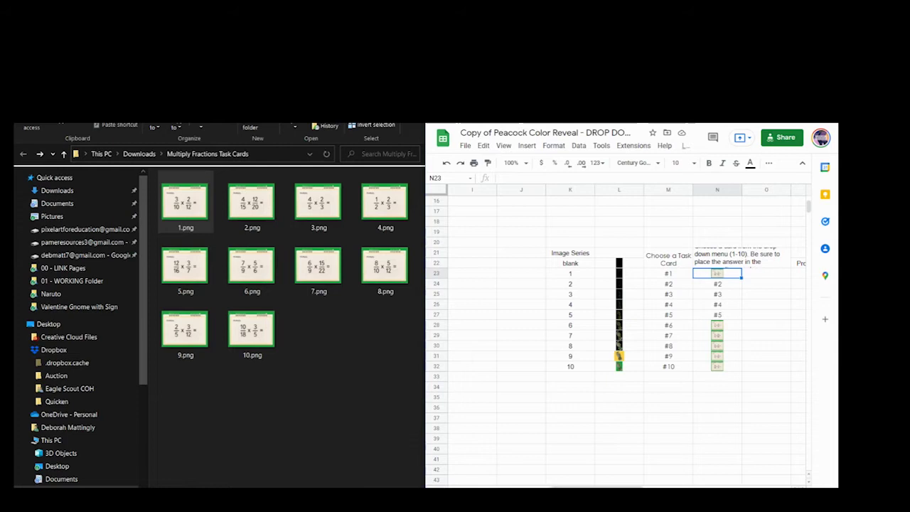
- Check card #1's image on the game board, then return to the data sheet at N24
key("ctrl+shift+Page_Up")
left_click(701, 248)
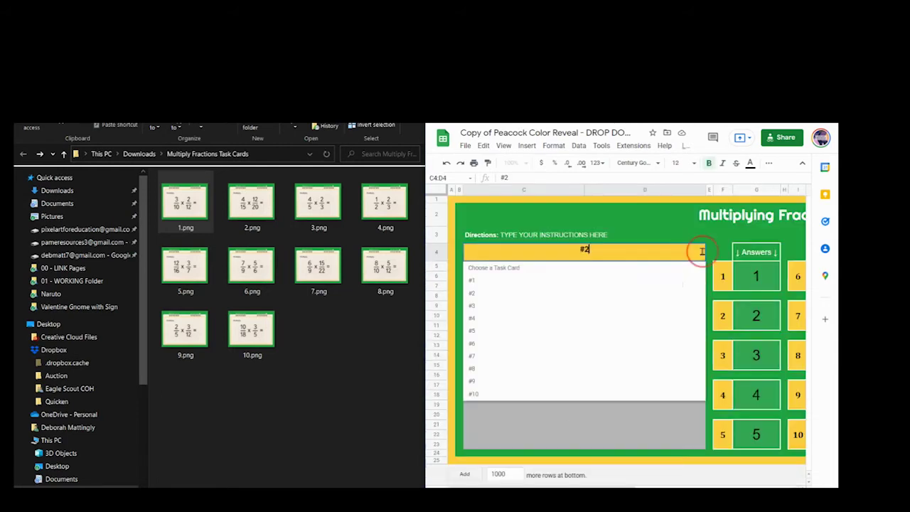
left_click(512, 282)
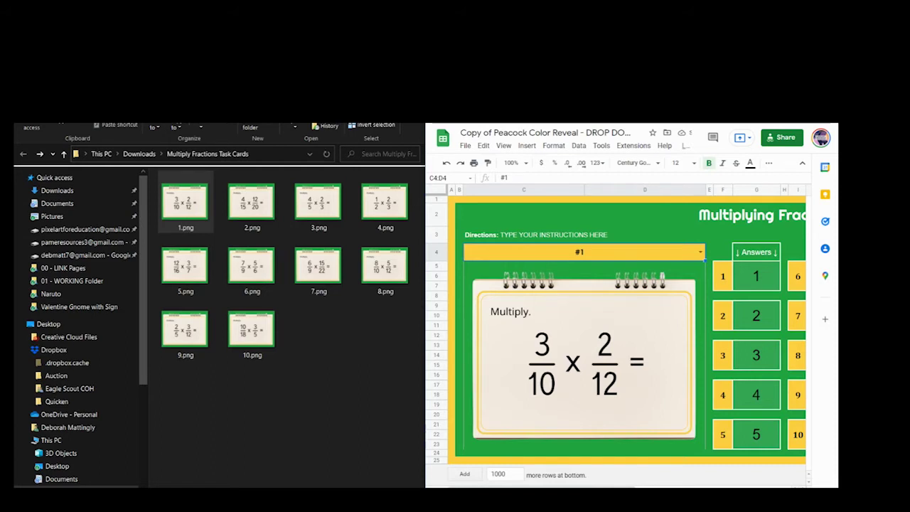
key("ctrl+shift+Page_Down")
key("Down")
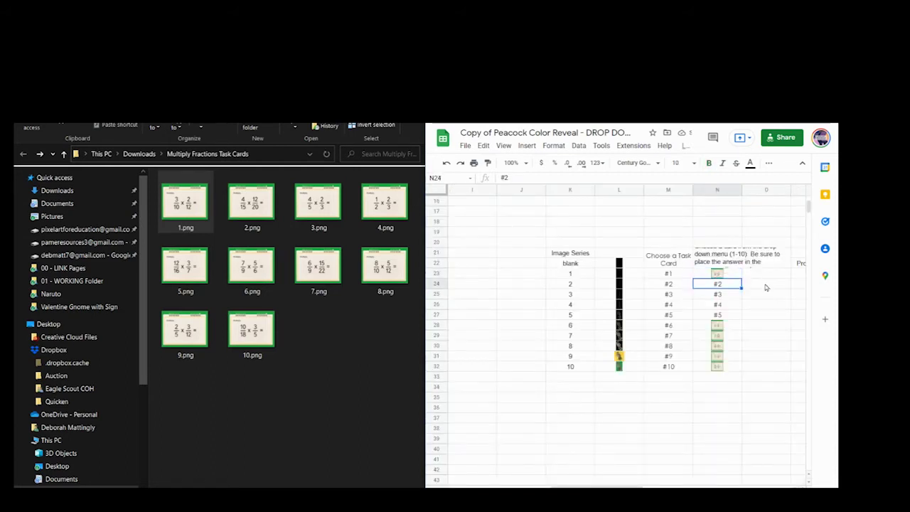
- Insert 2.png and 3.png as in-cell images for cards #2 and #3
left_click(525, 146)
mouse_move(543, 270)
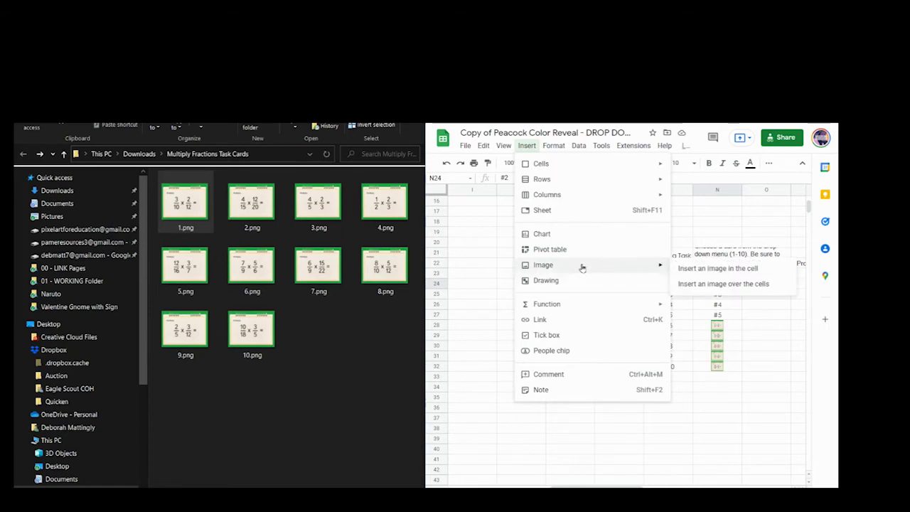
left_click(684, 268)
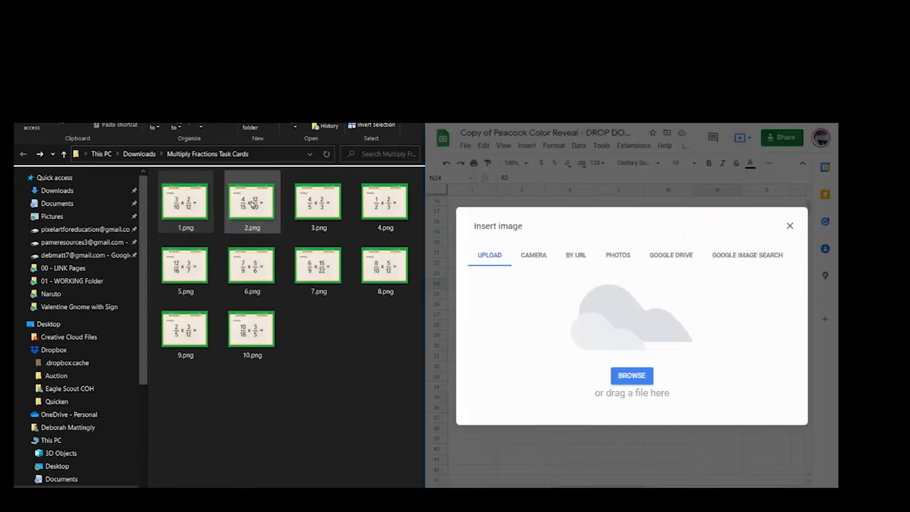
left_click_drag(253, 204, 652, 374)
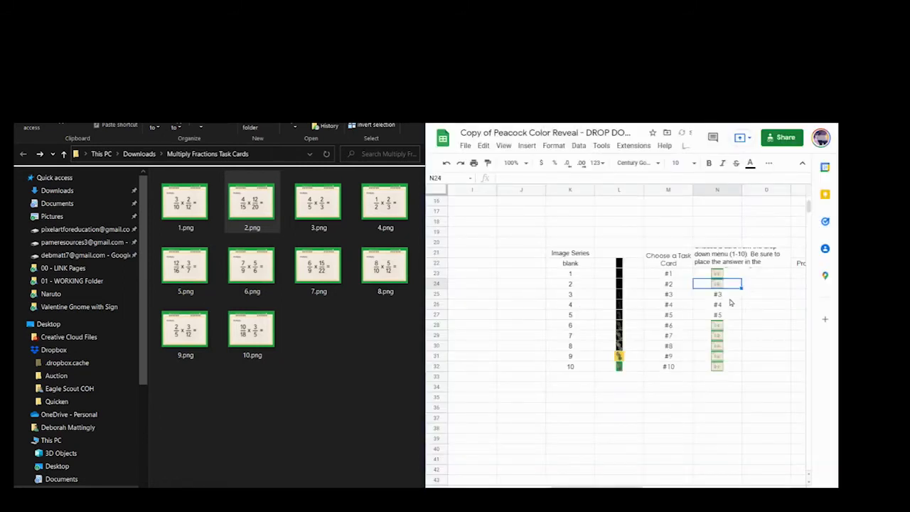
left_click(724, 297)
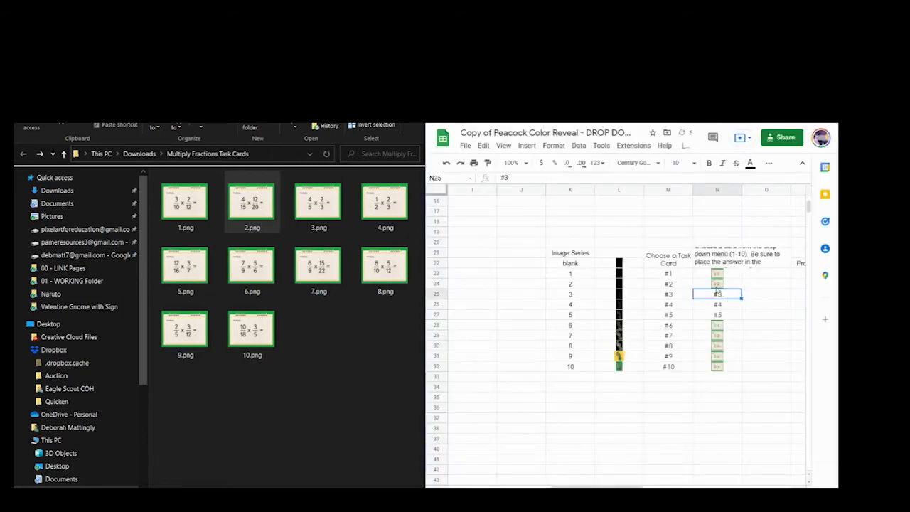
left_click(526, 146)
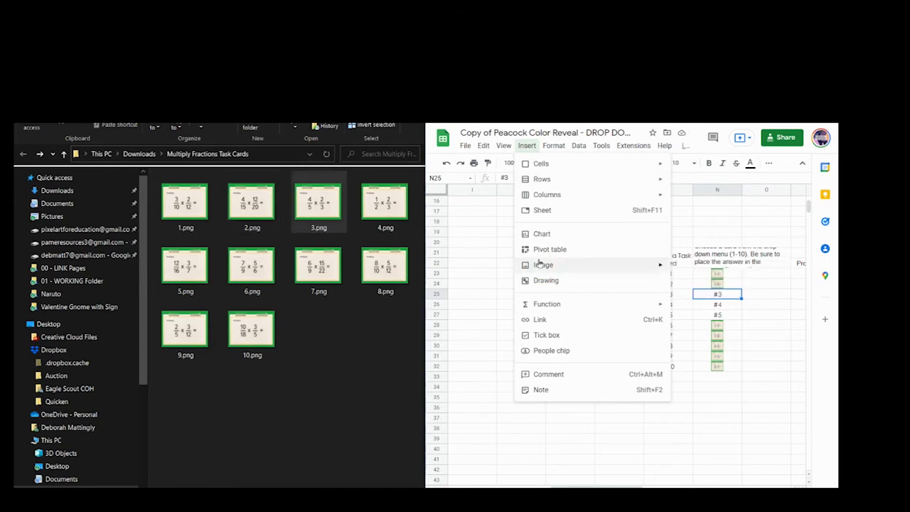
mouse_move(543, 264)
left_click(697, 269)
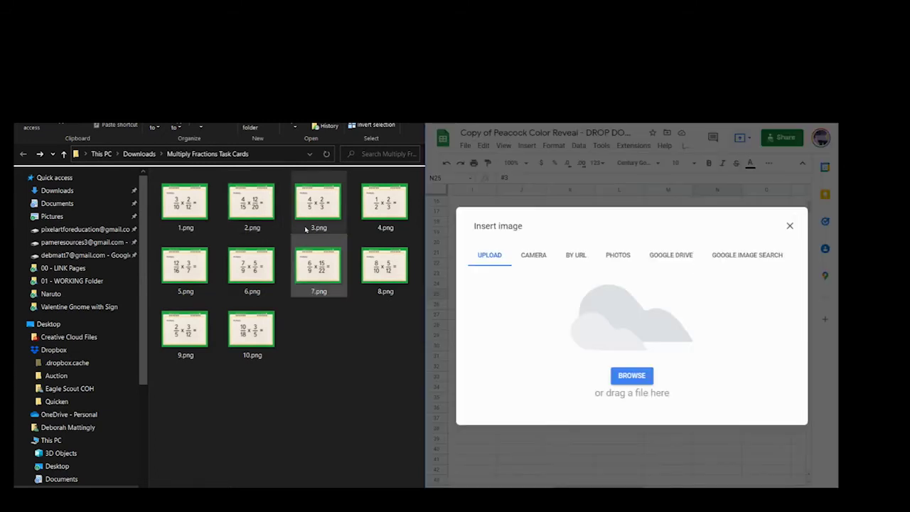
left_click_drag(309, 203, 648, 398)
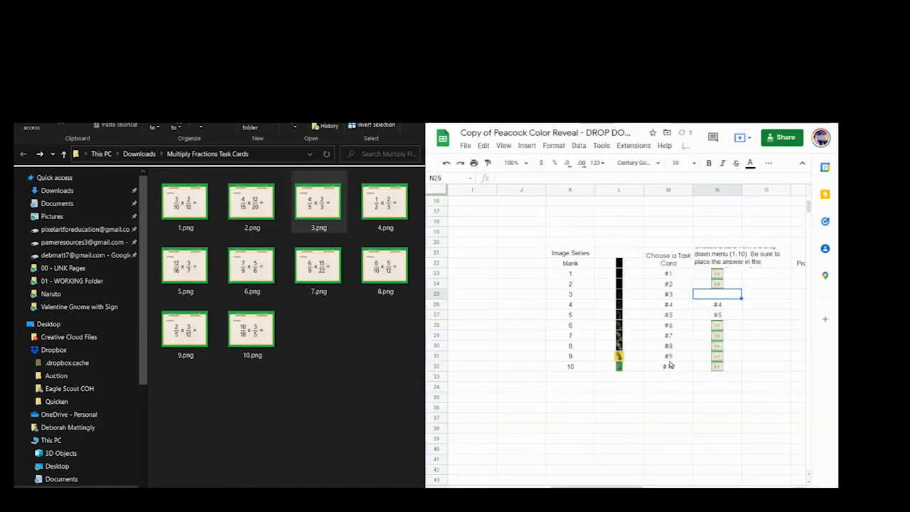
- Insert 4.png and 5.png as in-cell images for cards #4 and #5
left_click(725, 310)
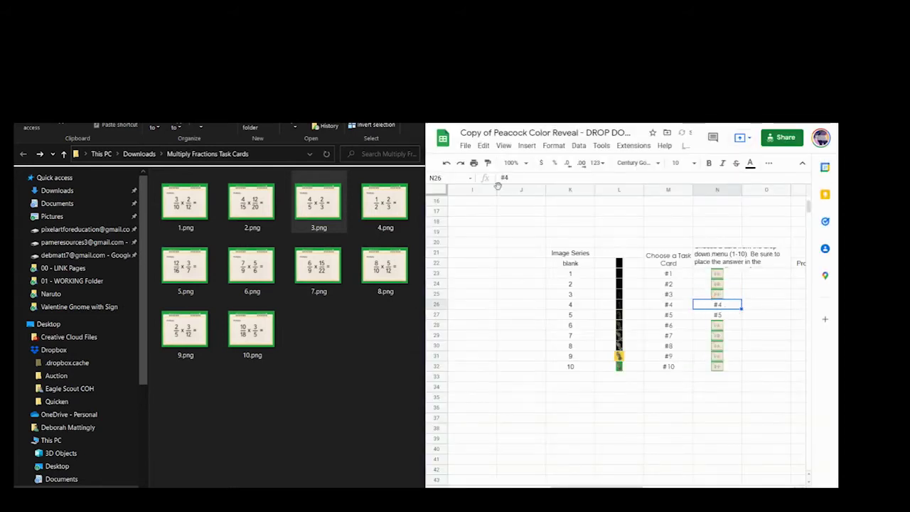
left_click(526, 146)
mouse_move(544, 264)
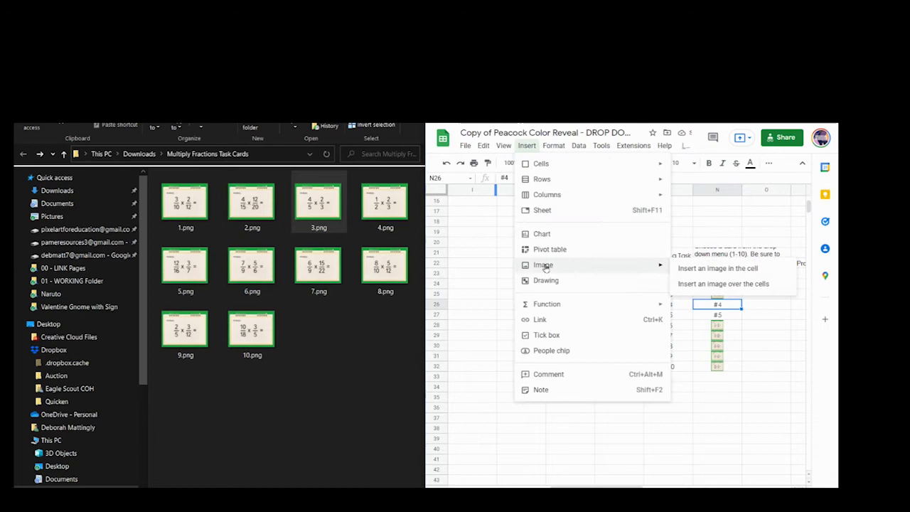
left_click(695, 271)
left_click_drag(384, 203, 657, 359)
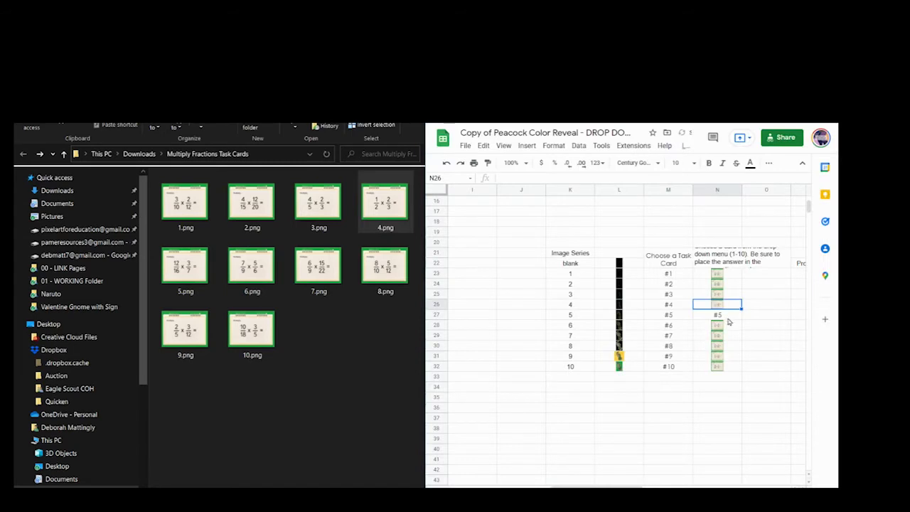
left_click(726, 319)
left_click(527, 145)
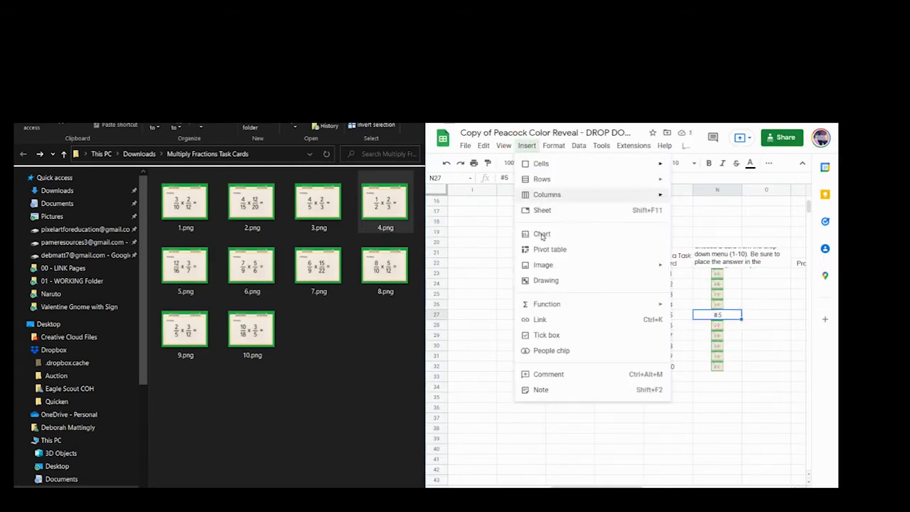
mouse_move(548, 264)
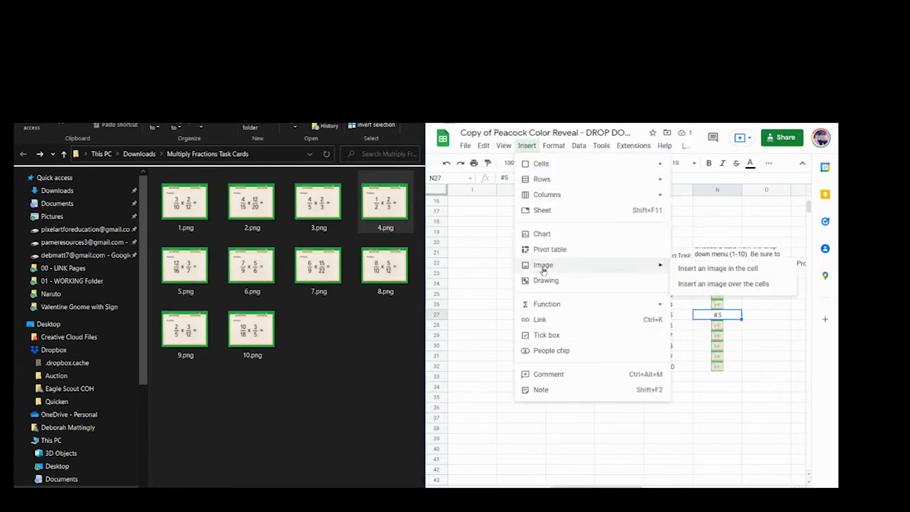
left_click(739, 270)
left_click_drag(178, 266, 623, 376)
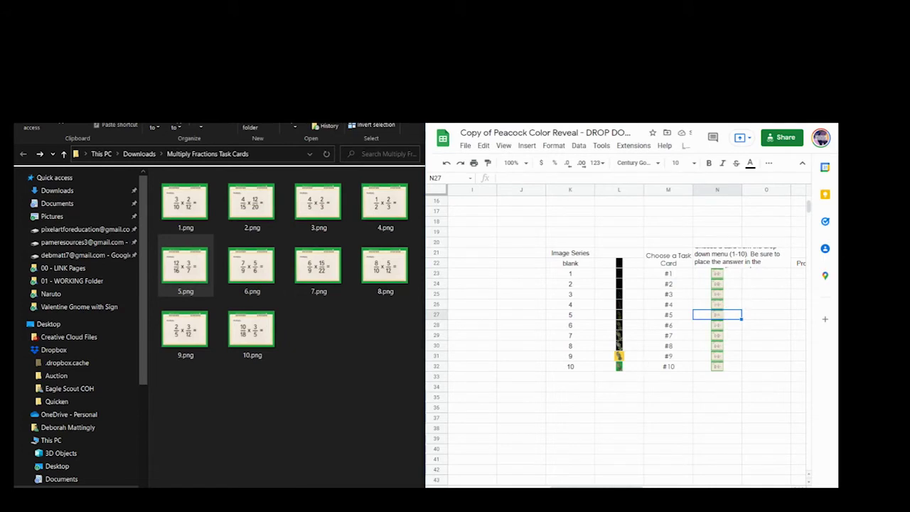
- Maximize Sheets, test cards #2 and #3 on the game board, then reset it to #1
key("super+Up")
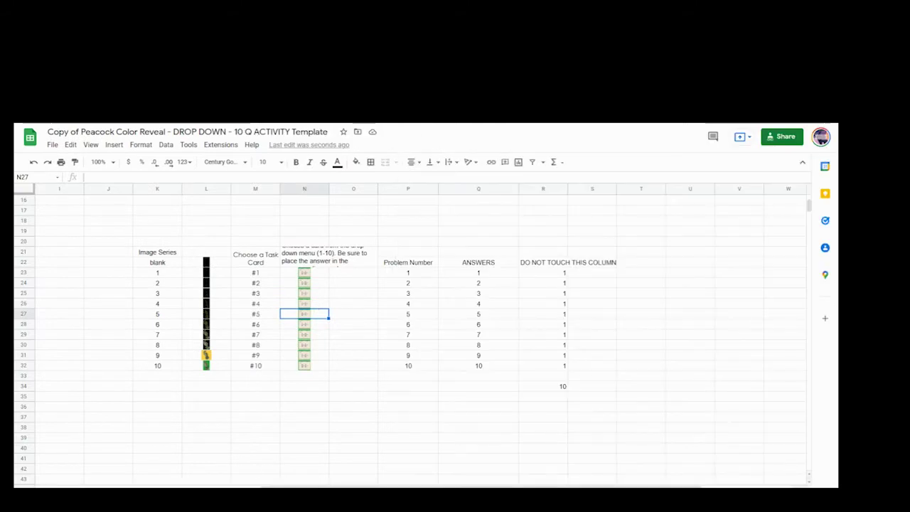
key("ctrl+shift+Page_Up")
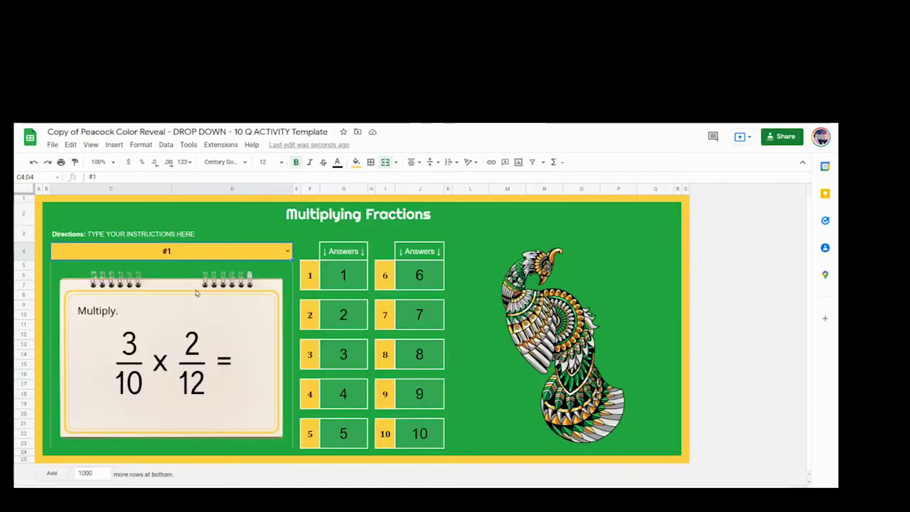
left_click(286, 251)
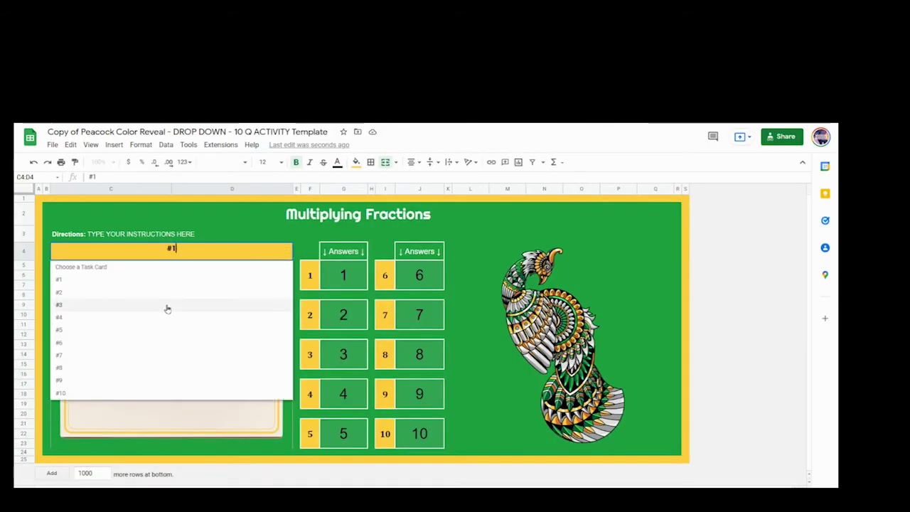
left_click(140, 292)
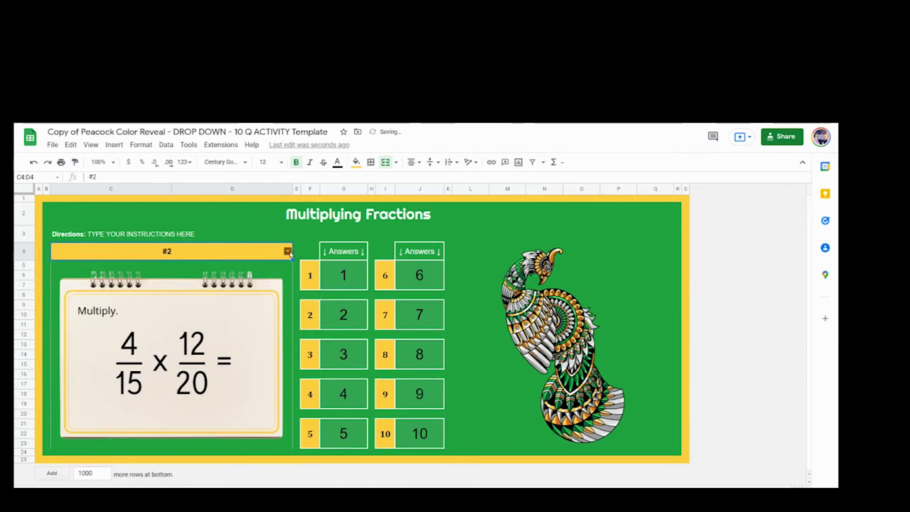
left_click(288, 252)
left_click(237, 304)
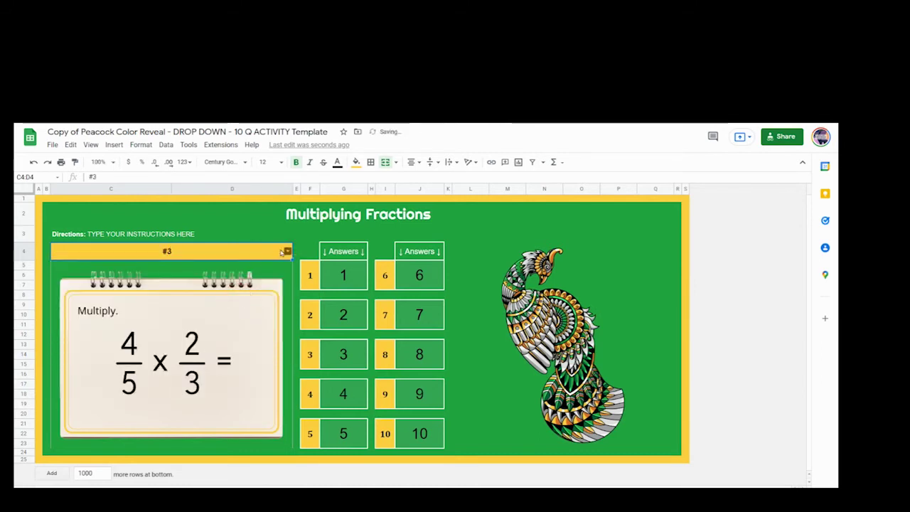
left_click(288, 252)
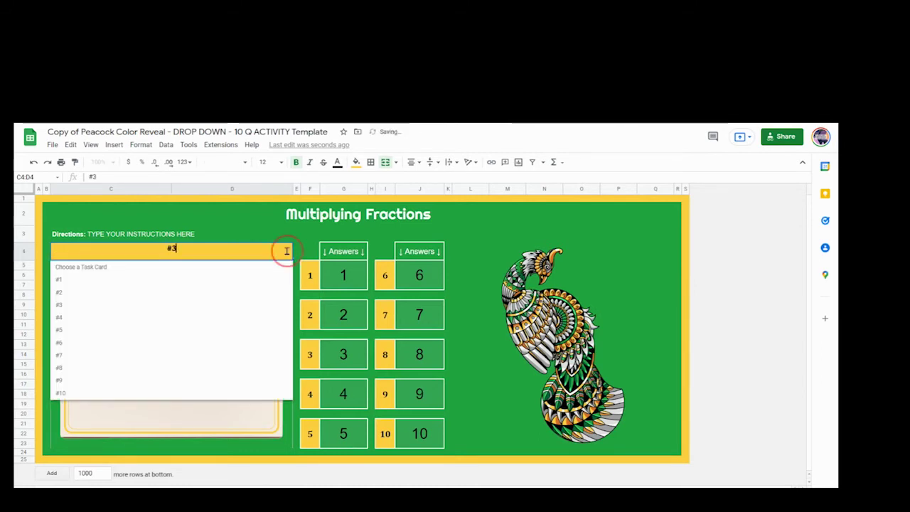
left_click(120, 281)
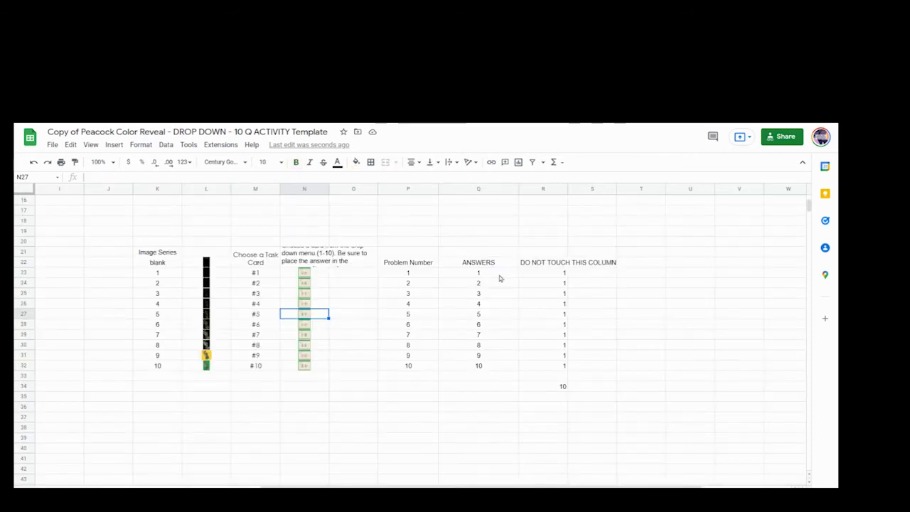
left_click_drag(498, 277, 489, 372)
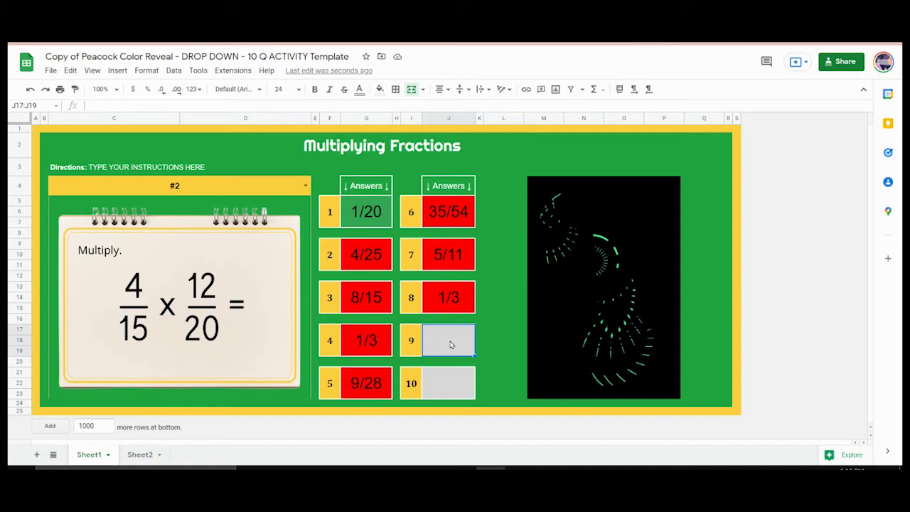
- Show task card #9 and enter 1/10 as the answer to problem 9
left_click(306, 186)
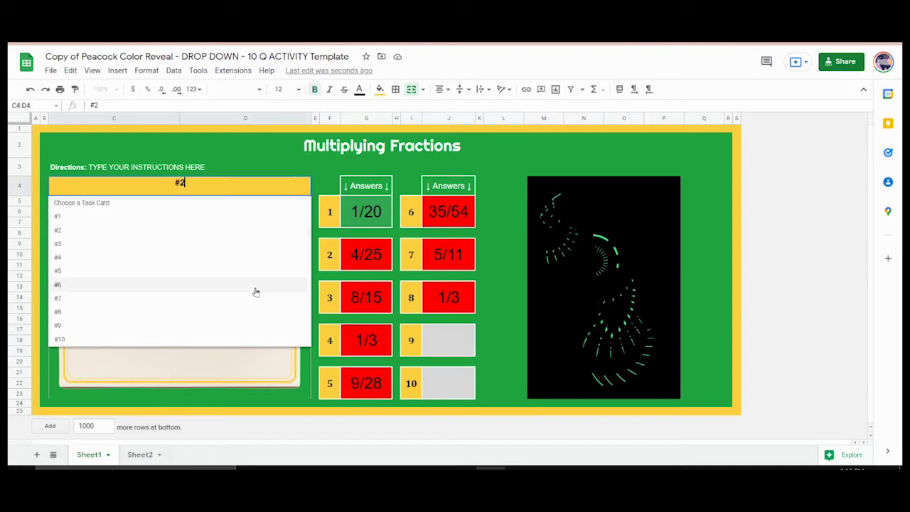
left_click(242, 325)
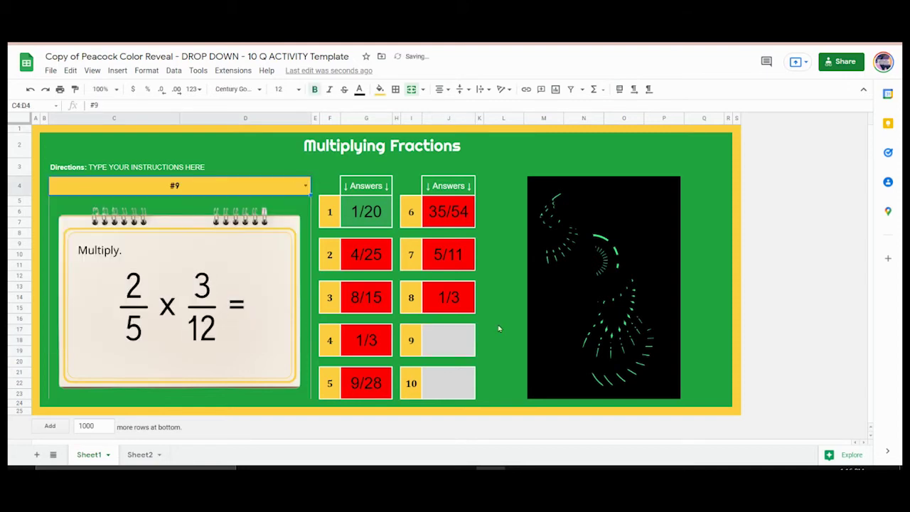
left_click(462, 344)
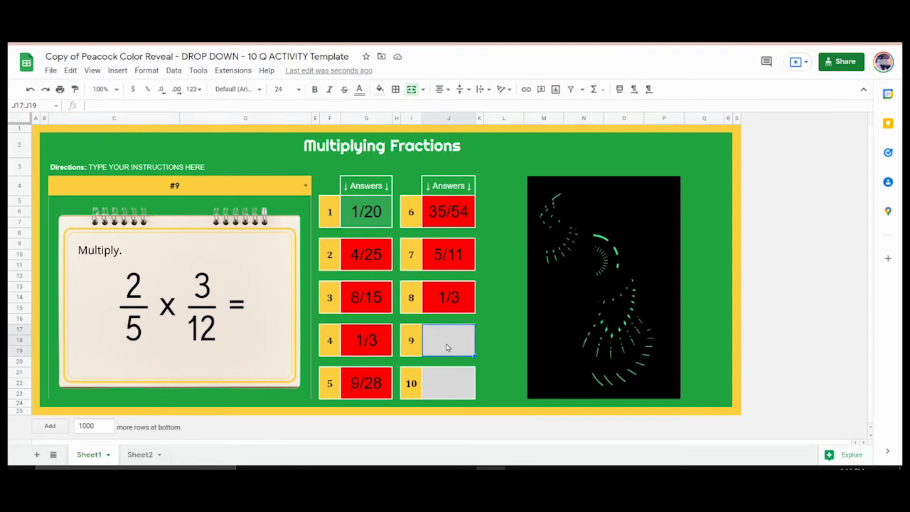
type("1/10")
key("Return")
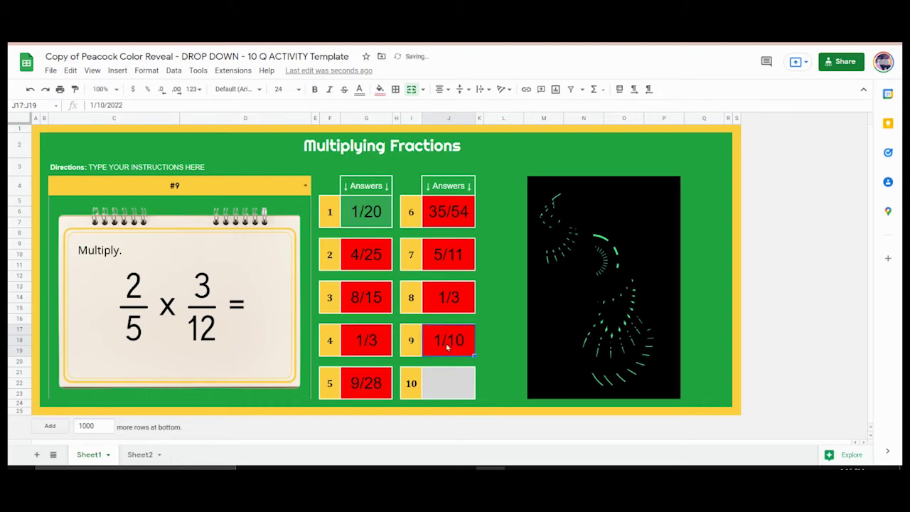
- Show task card #10, enter 1/3 for question 10, and go to Sheet2
left_click(305, 186)
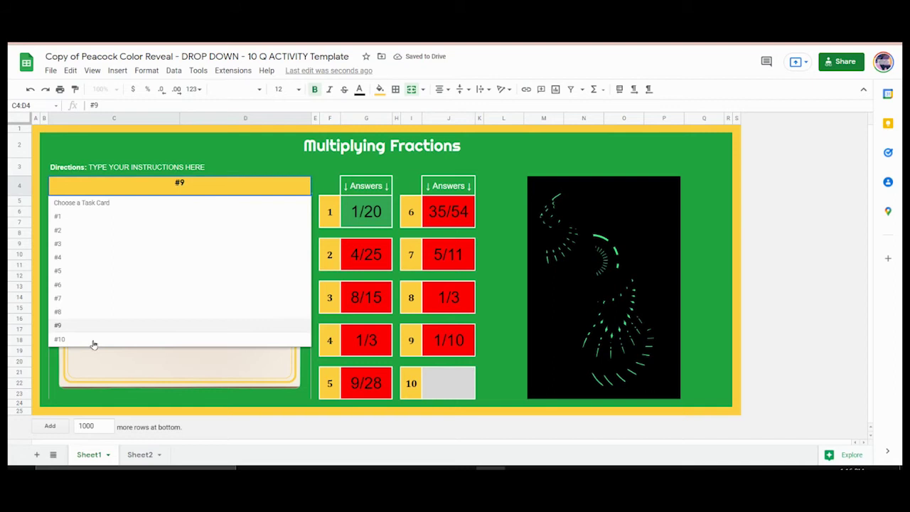
left_click(71, 339)
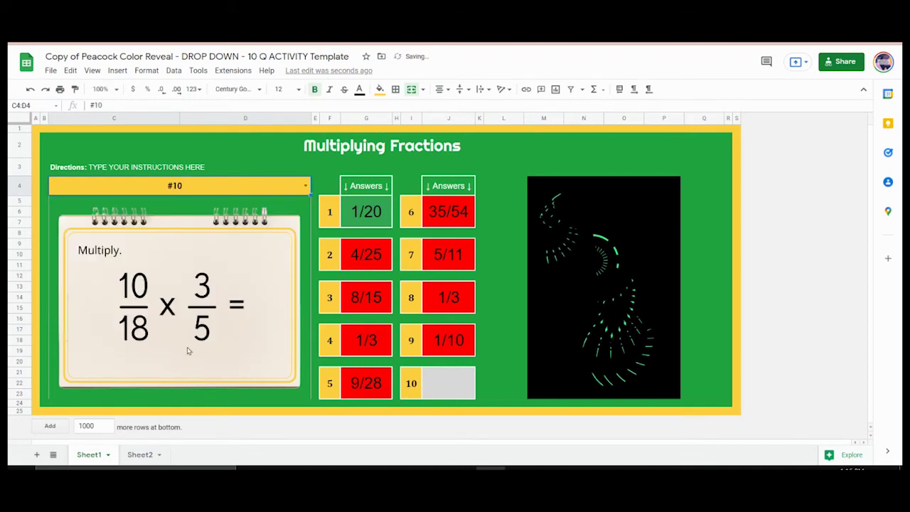
left_click(457, 390)
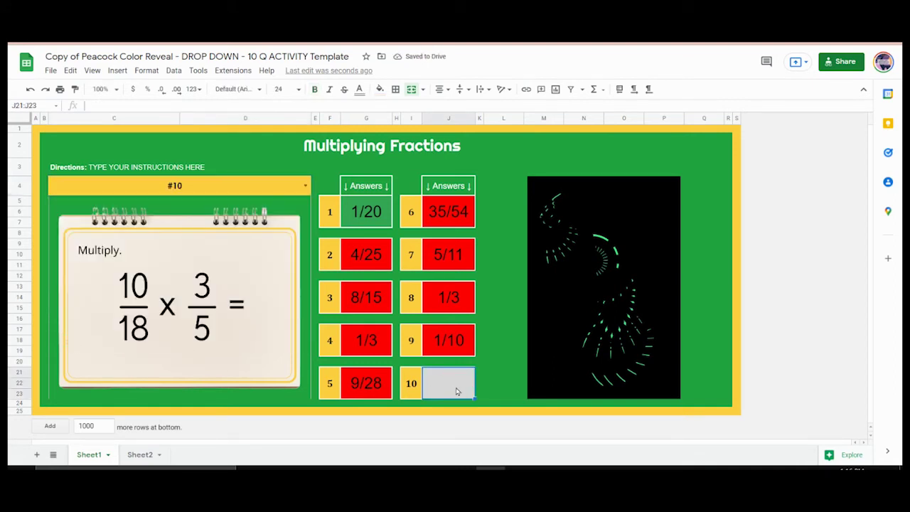
type("1/3")
key("Return")
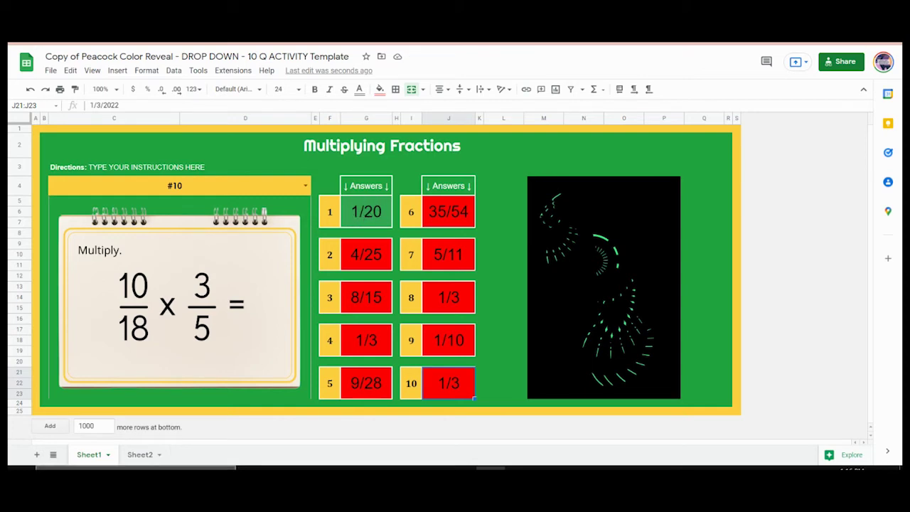
left_click(141, 454)
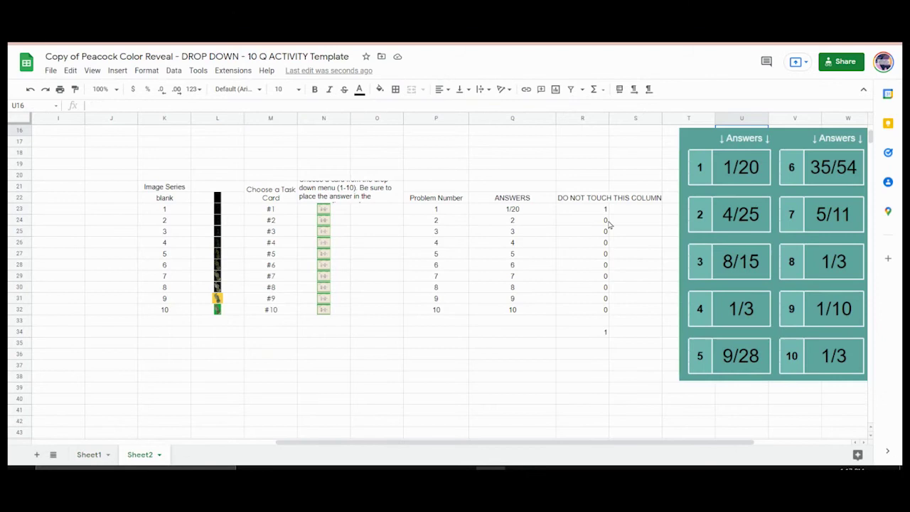
- Delete the old answers panel on Sheet2 and paste the Answers grid snapshot at U19
left_click(734, 216)
key("Delete")
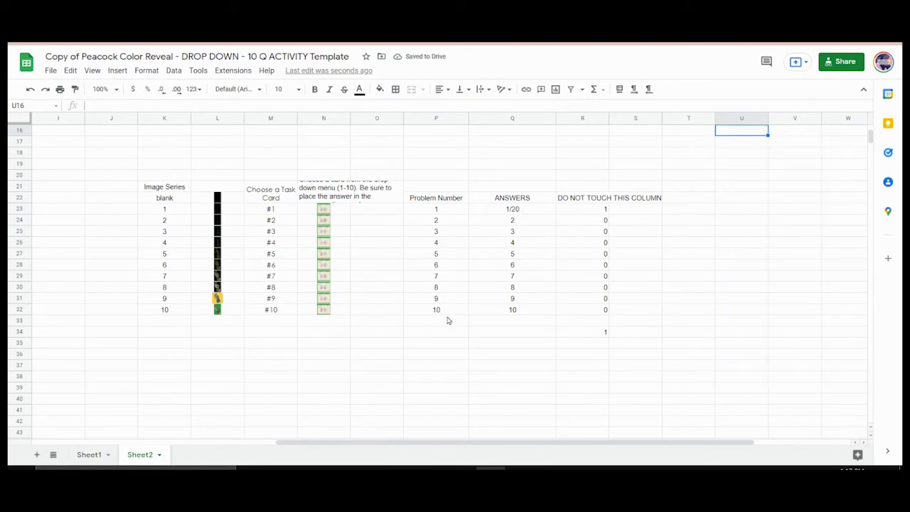
left_click(89, 455)
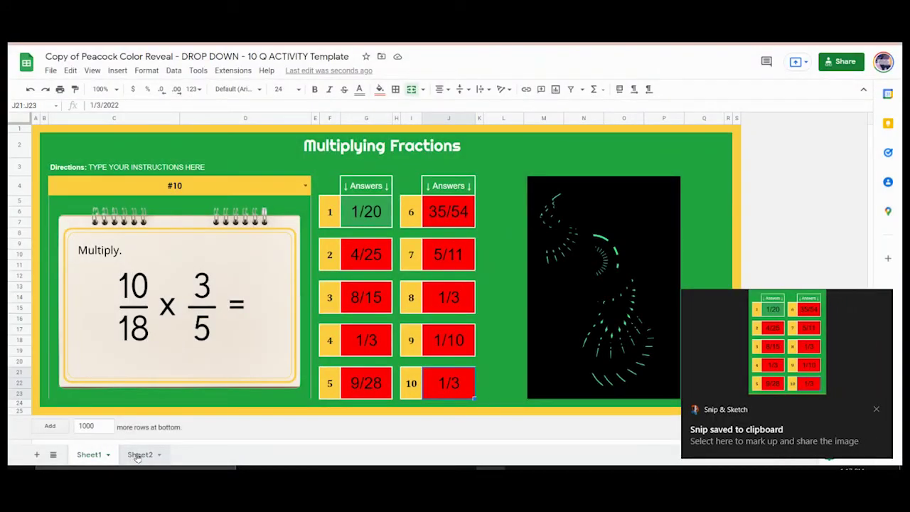
left_click(140, 455)
left_click(720, 163)
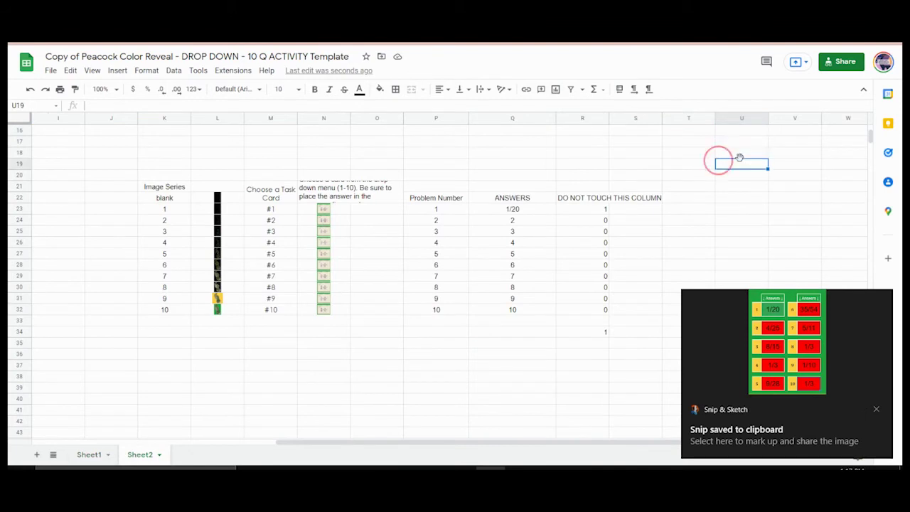
key("ctrl+v")
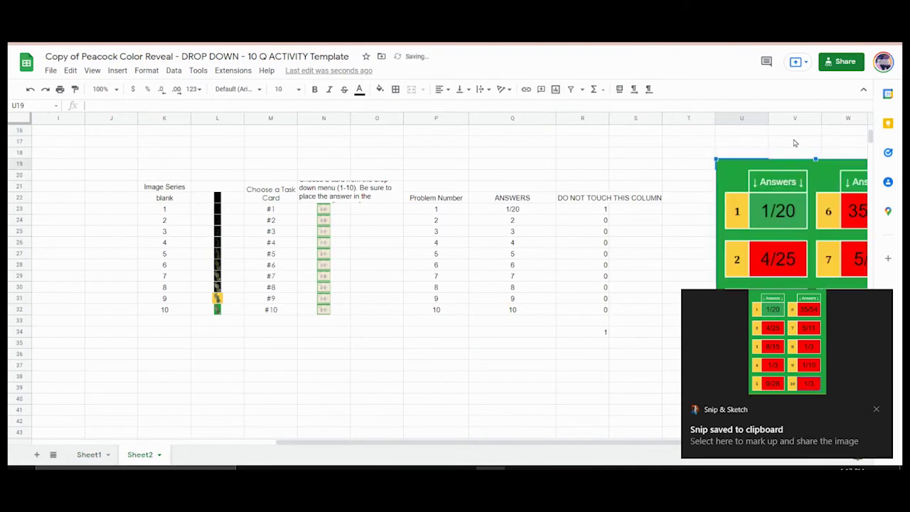
- Move the pasted image aside and enter 4/25 and 8/15 for problems 2 and 3
left_click(875, 409)
mouse_move(756, 292)
left_mouse_down()
mouse_move(695, 261)
mouse_move(618, 246)
left_mouse_up()
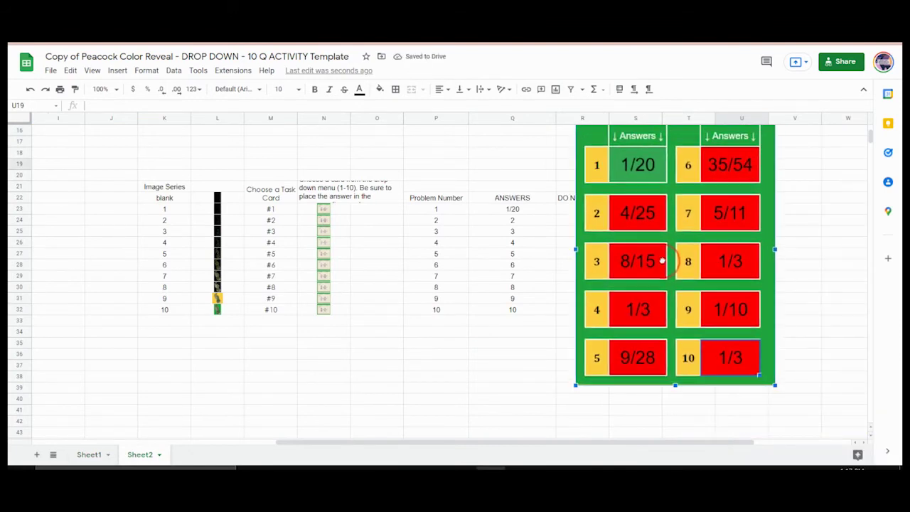
left_click(519, 222)
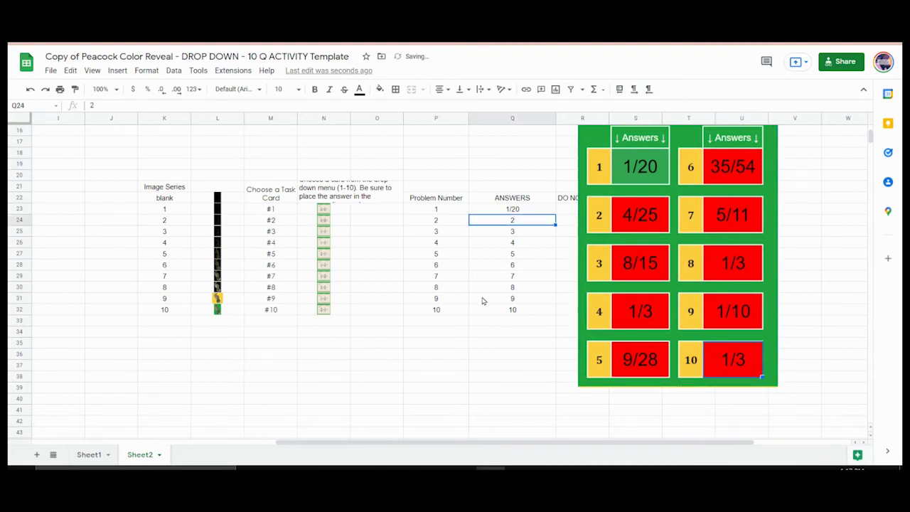
type("4/25")
key("Return")
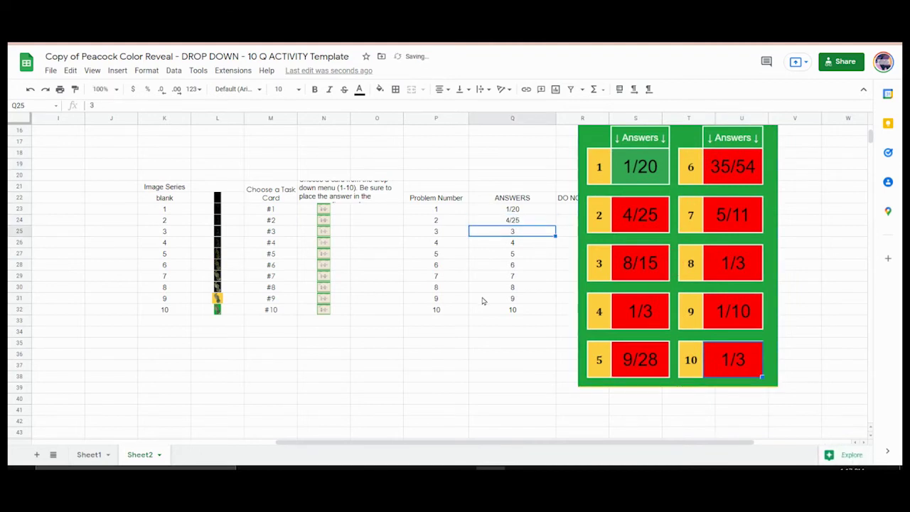
key("BackSpace")
type("/15")
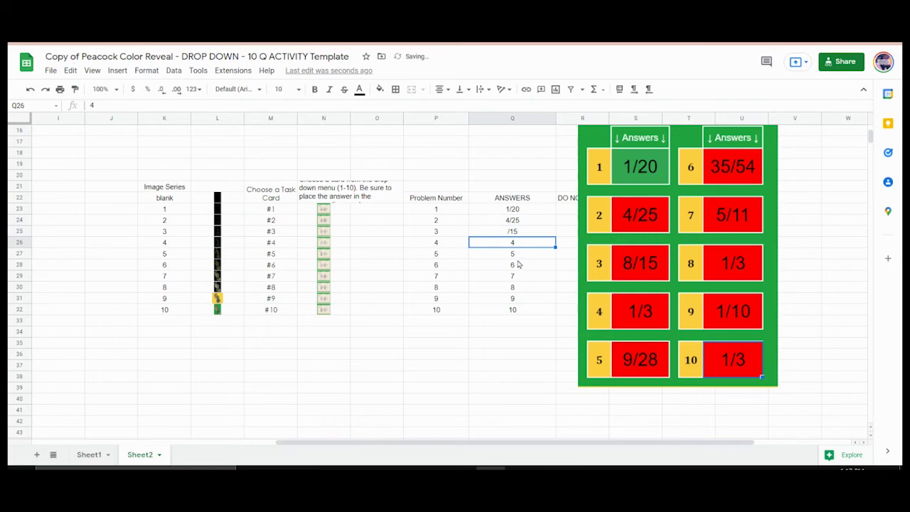
left_click(510, 234)
key("BackSpace")
type("8/")
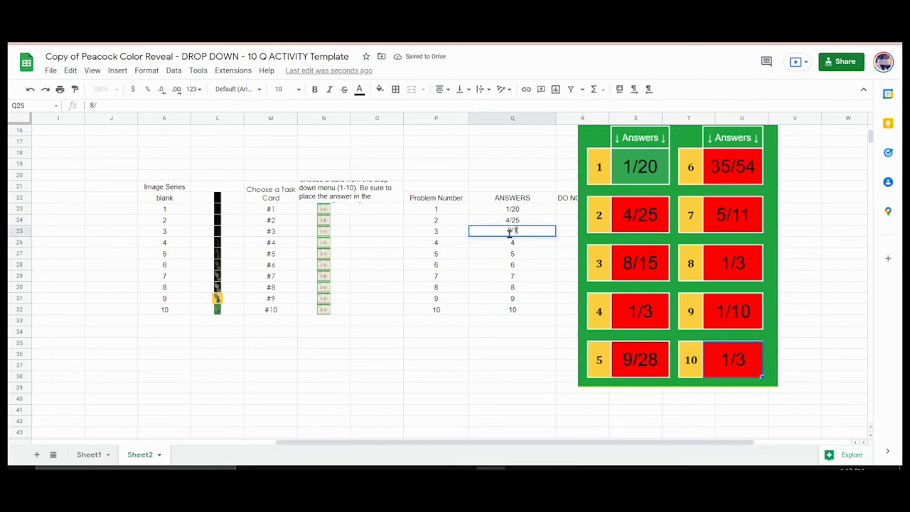
type("15")
key("Return")
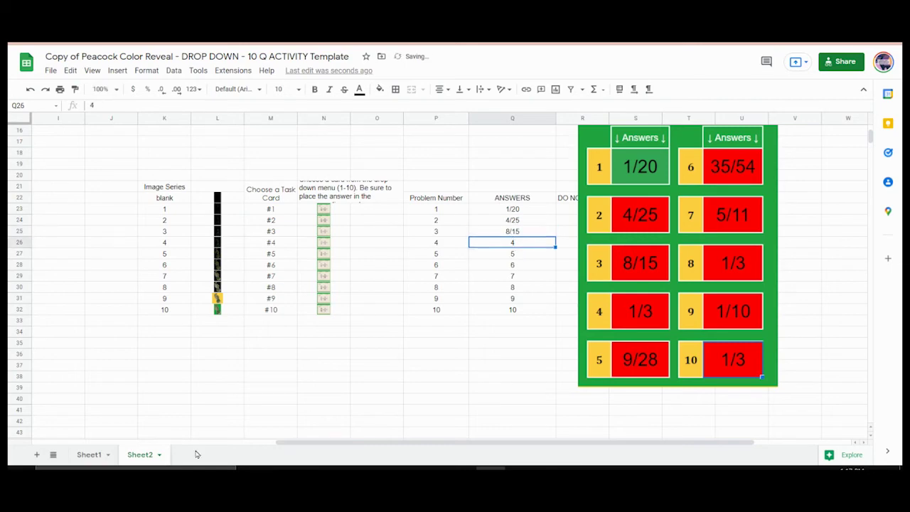
- Enter 1/3 for problem 4, checking on Sheet1 that answers 3 and 4 turn green
left_click(87, 455)
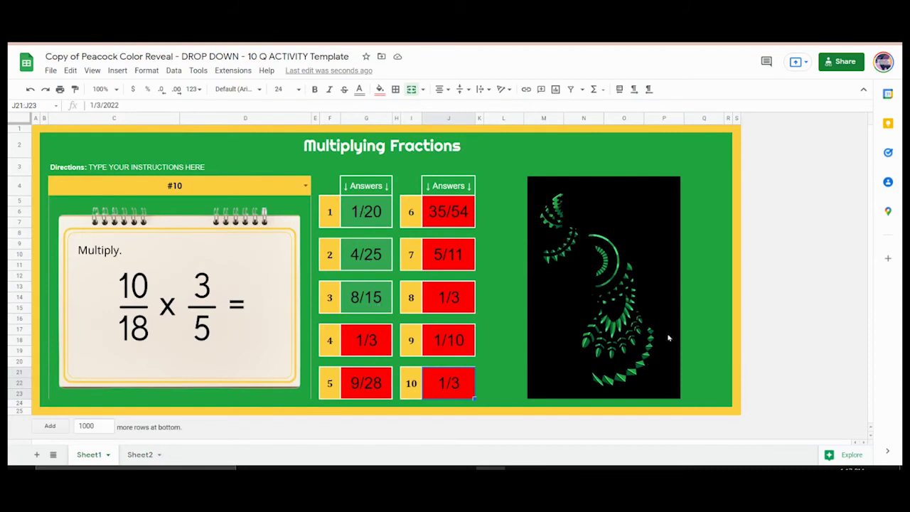
left_click(139, 455)
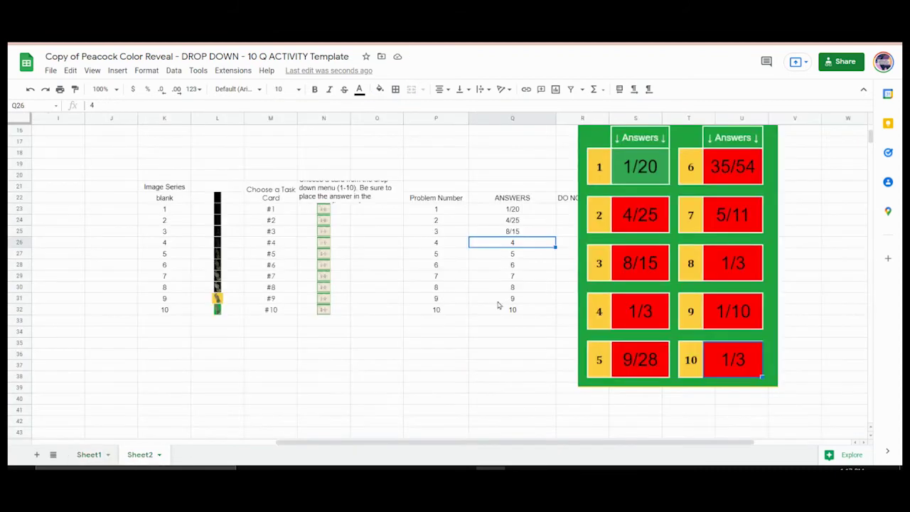
type("1/3")
key("Return")
left_click(90, 461)
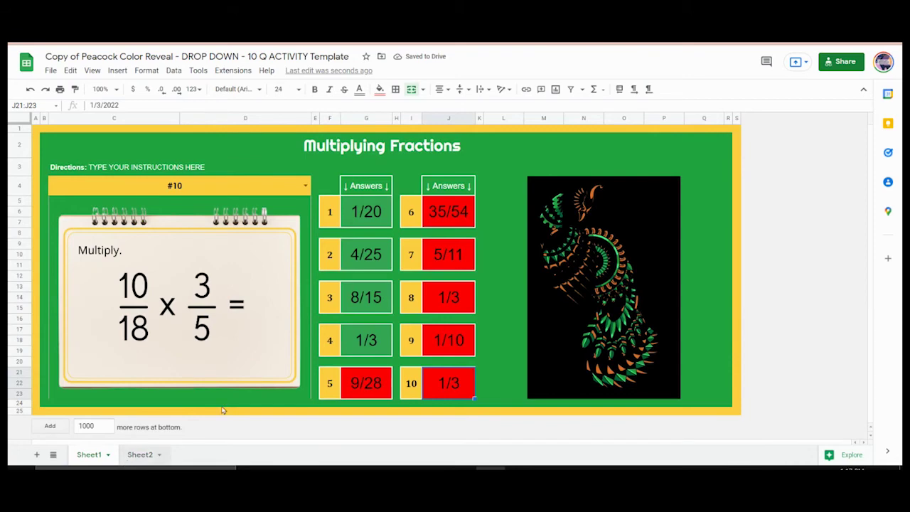
key("ctrl+shift+Page_Down")
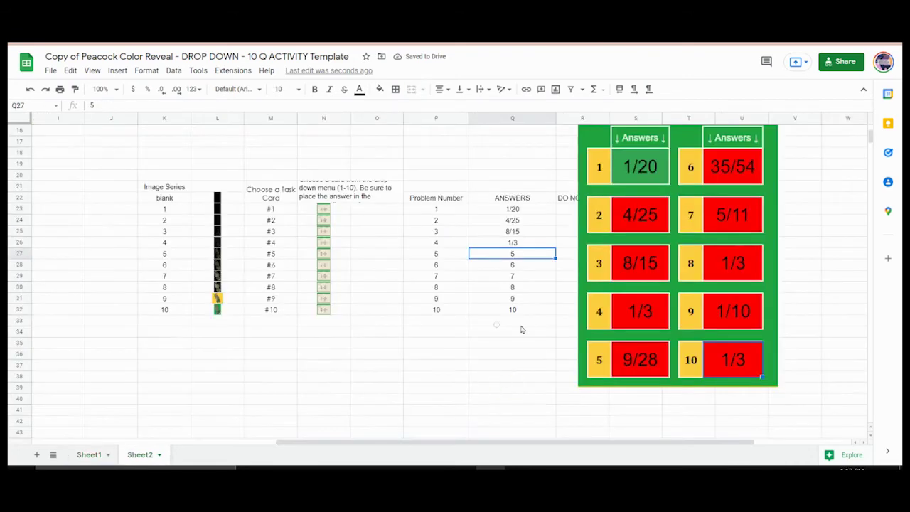
- Enter 9/28, 35/54, 5/11, 1/3, 1/10 and 1/3 for problems 5 through 10
type("9/28")
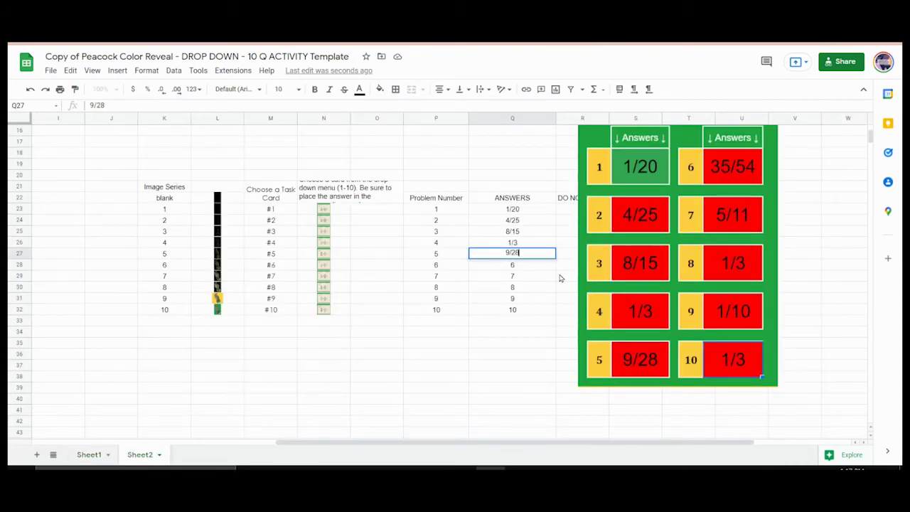
key("Return")
type("35")
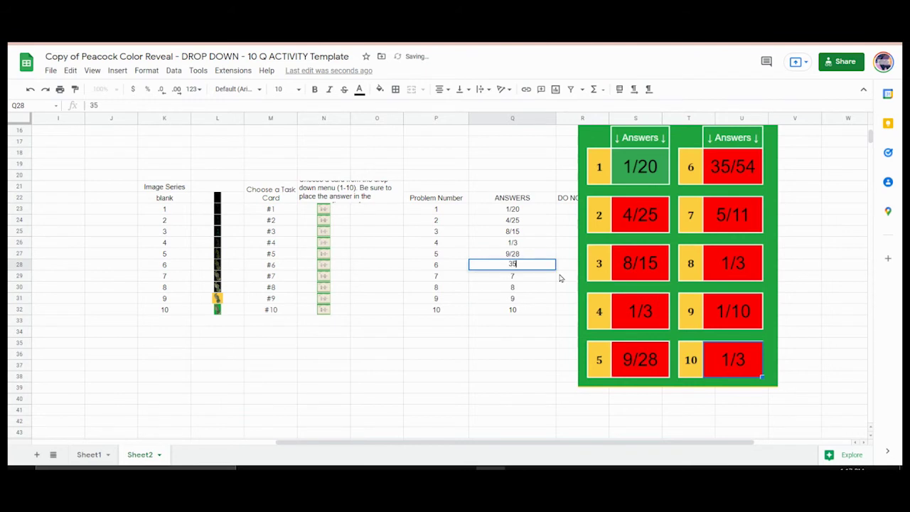
type("/54")
key("Return")
type("5/11")
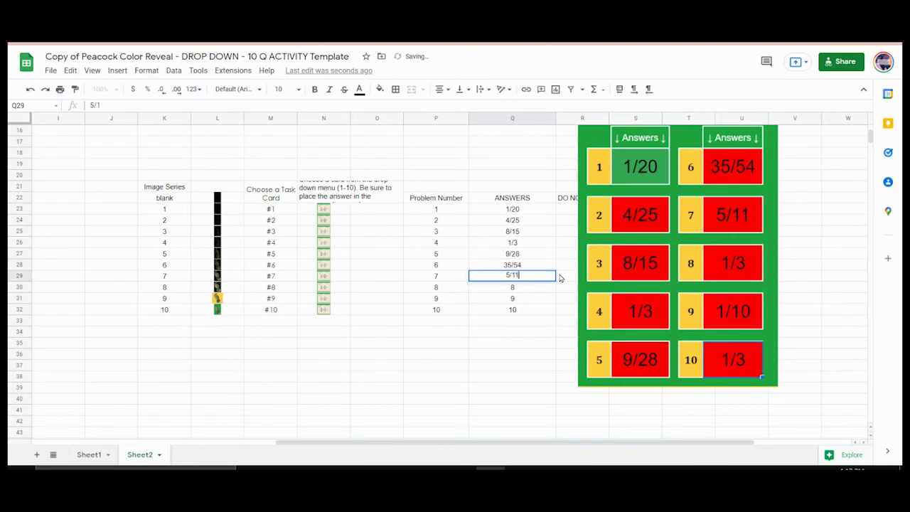
key("Return")
type("1/3")
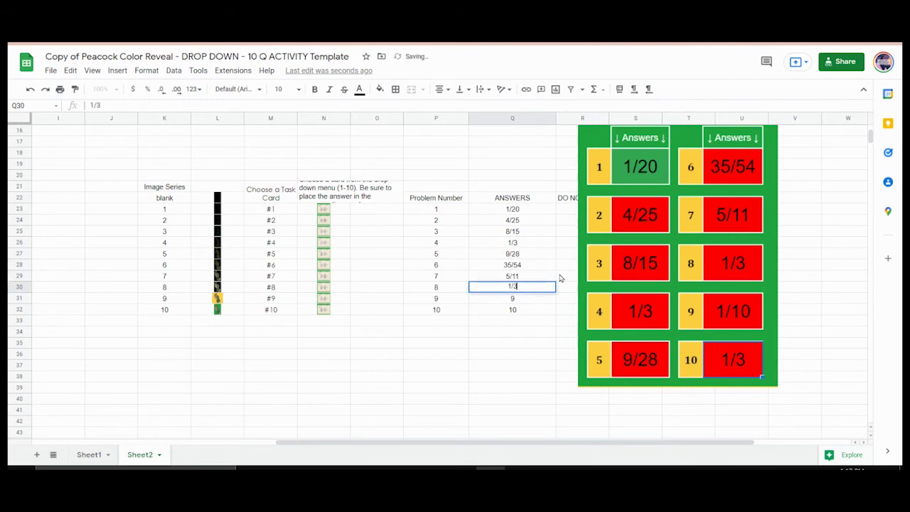
key("Return")
type("1/10")
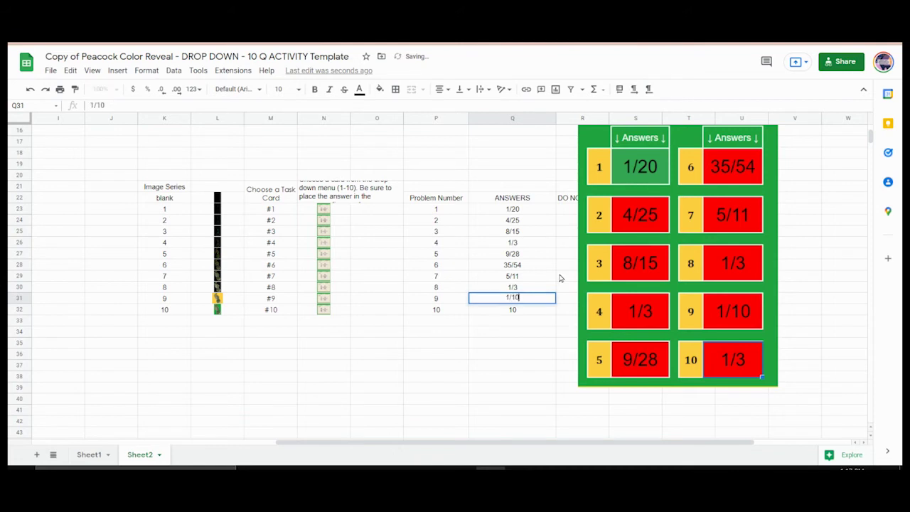
key("Return")
type("1/3")
key("Return")
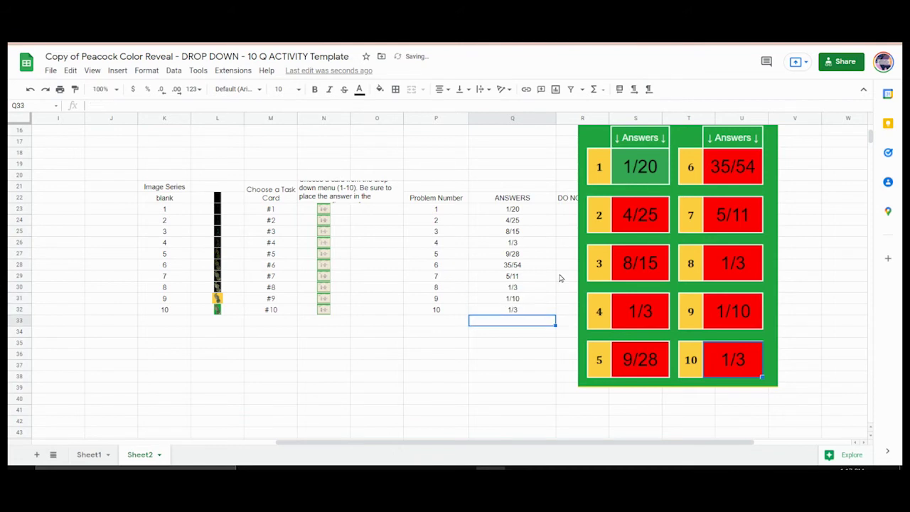
- Check the revealed peacock on Sheet1, then delete the pasted answer-grid drawing on Sheet2
left_click(88, 455)
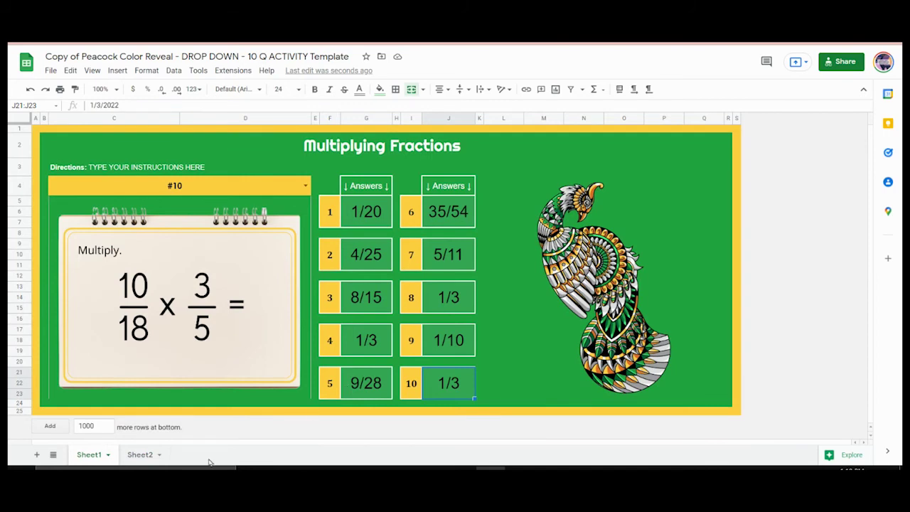
left_click(141, 455)
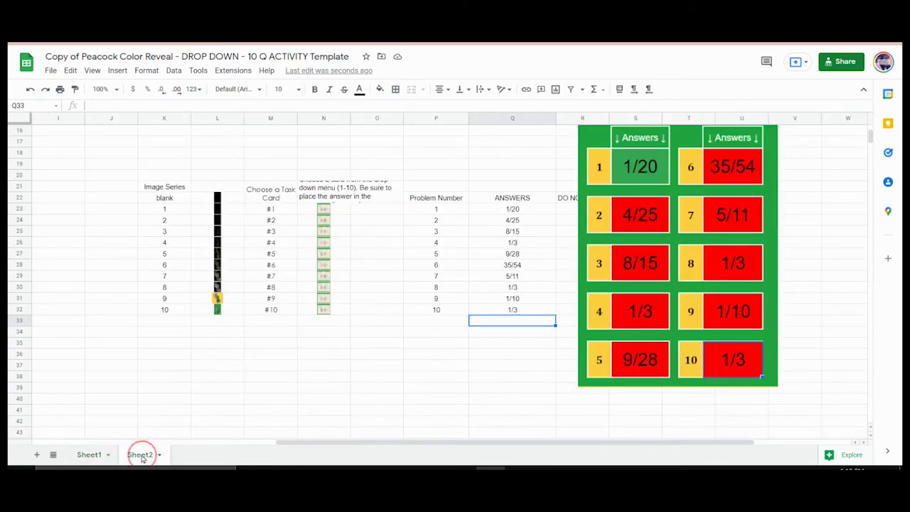
left_click(737, 361)
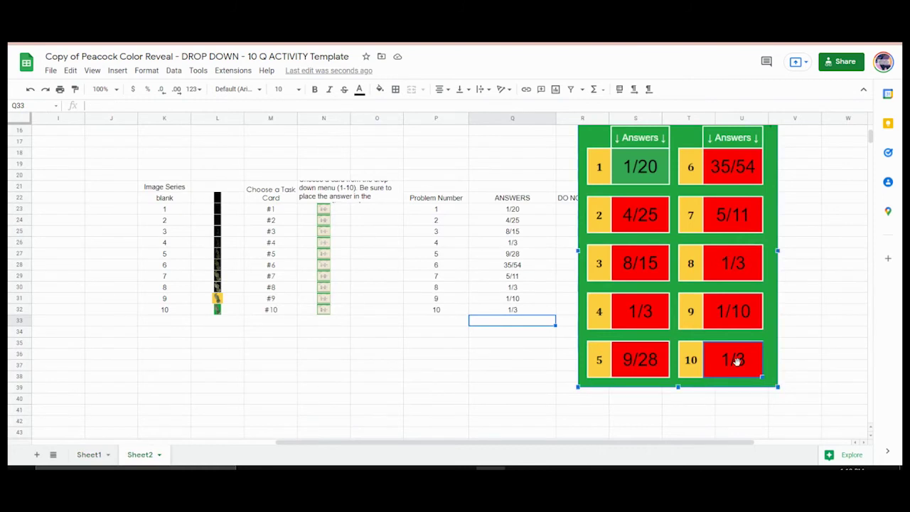
key("Delete")
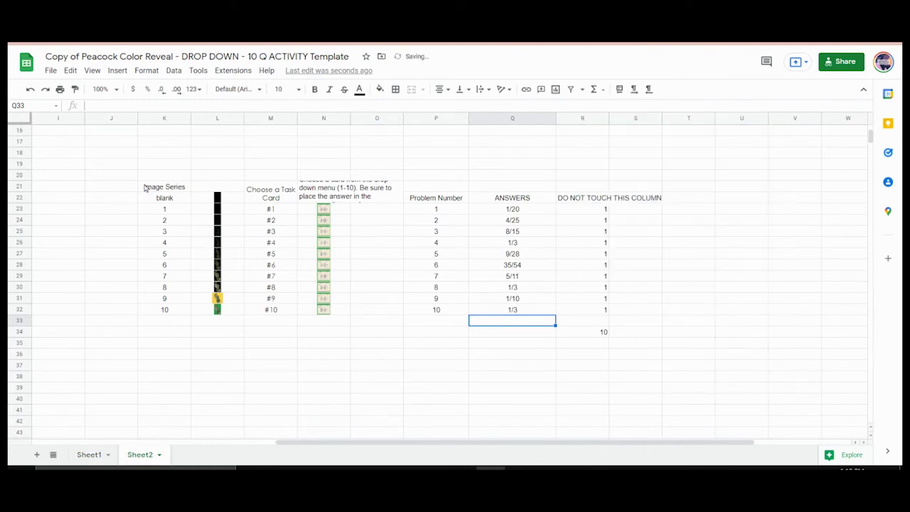
- Hide column L holding the peacock image series
left_click(217, 120)
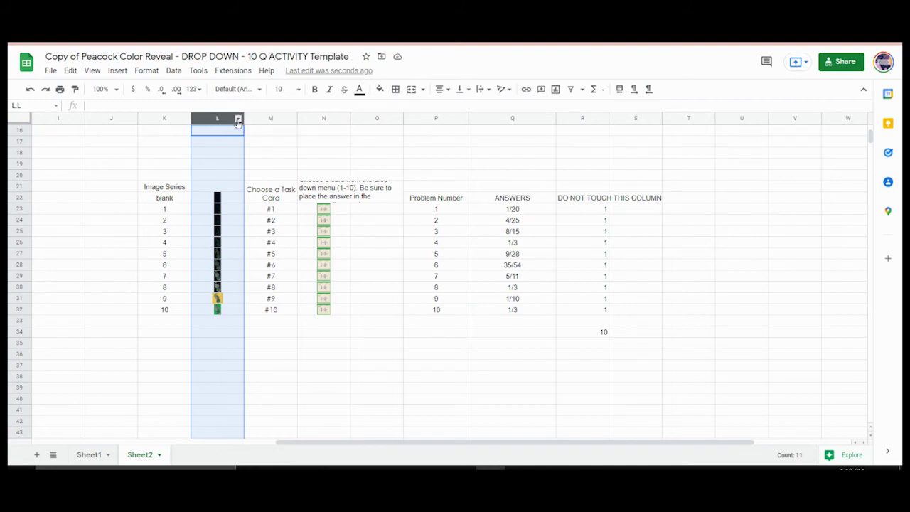
left_click(238, 119)
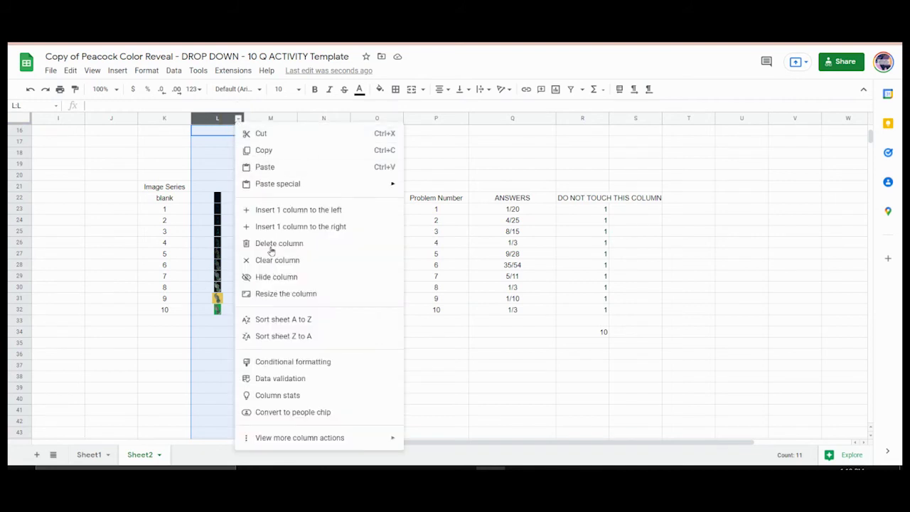
left_click(274, 278)
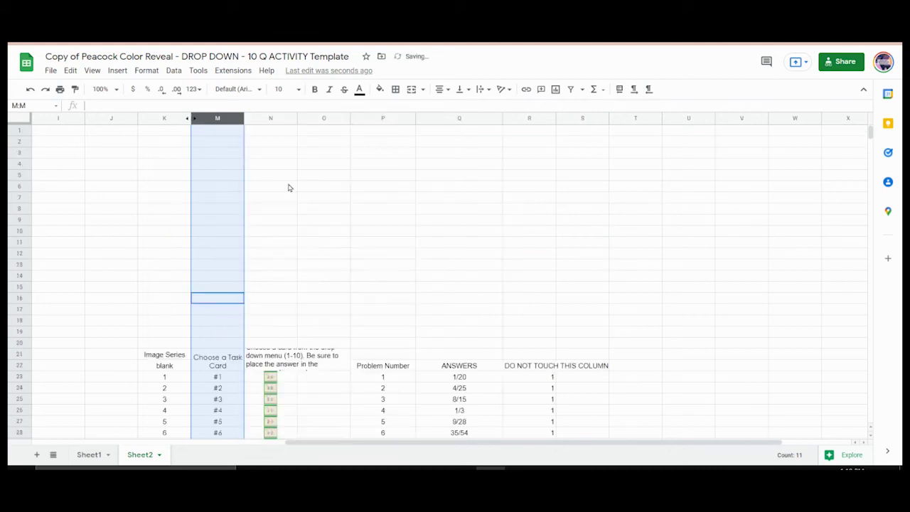
- Hide column N holding the small card pictures
left_click(275, 119)
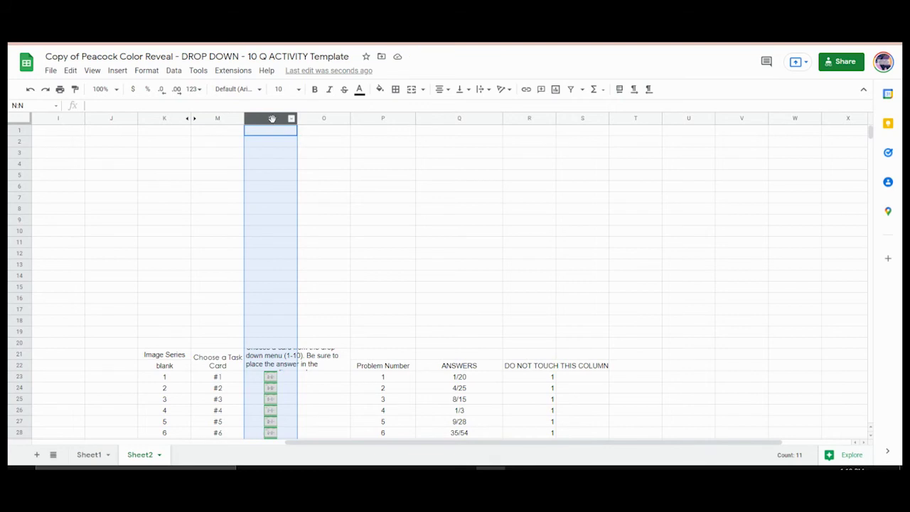
right_click(272, 119)
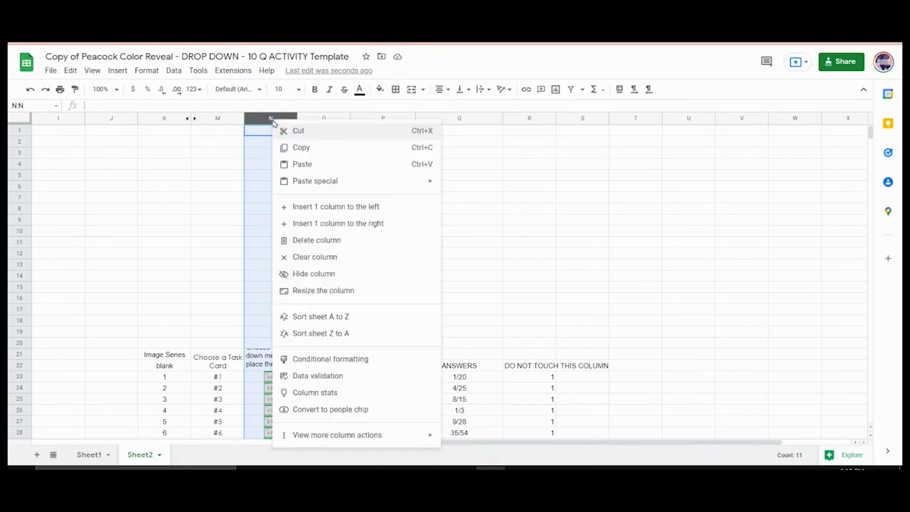
left_click(307, 273)
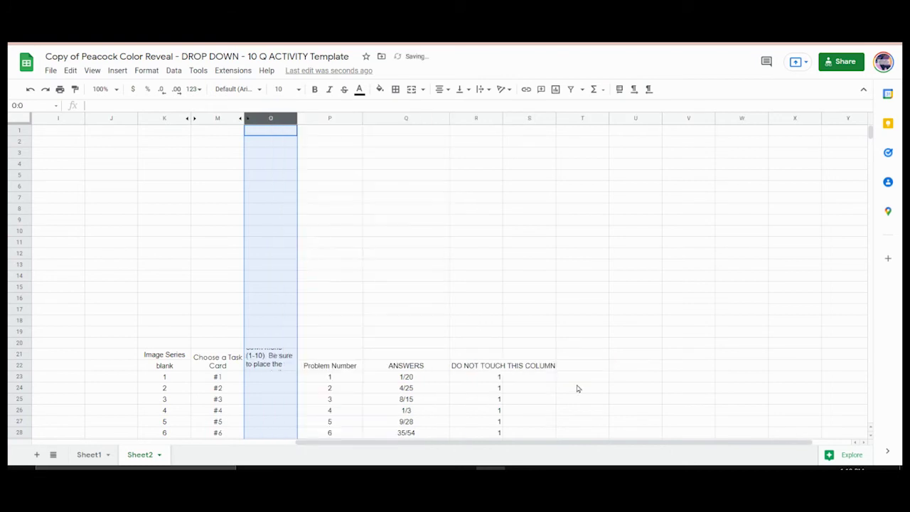
scroll(577, 405, "down", 2)
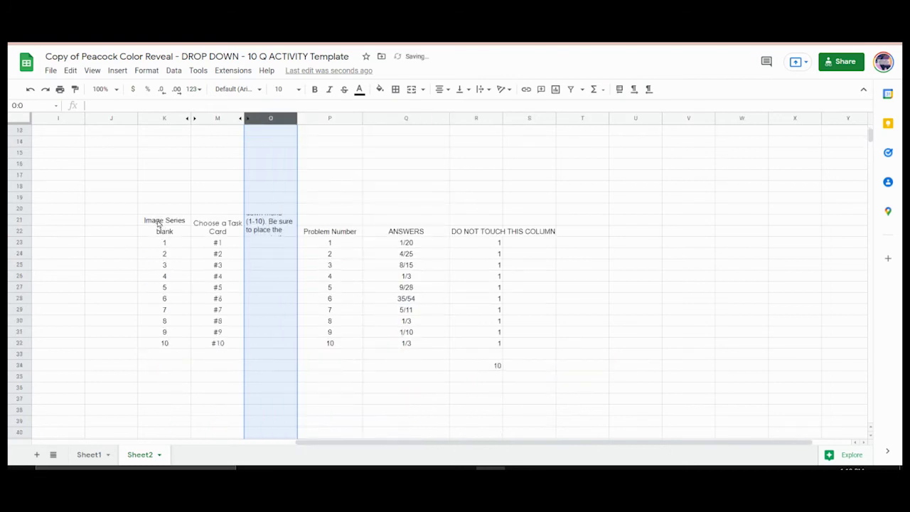
- Give K21:S34 font size 1 and white text so the answer-key tables vanish
left_click_drag(162, 224, 533, 374)
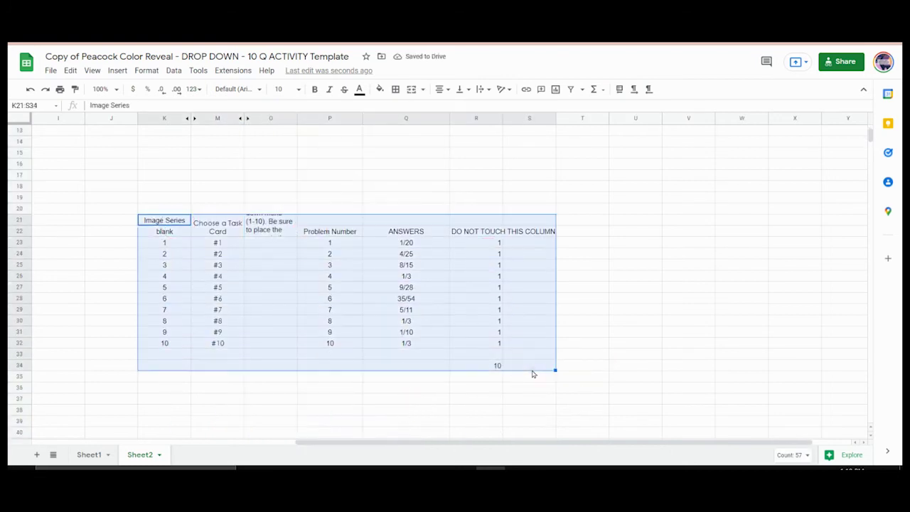
left_click(286, 88)
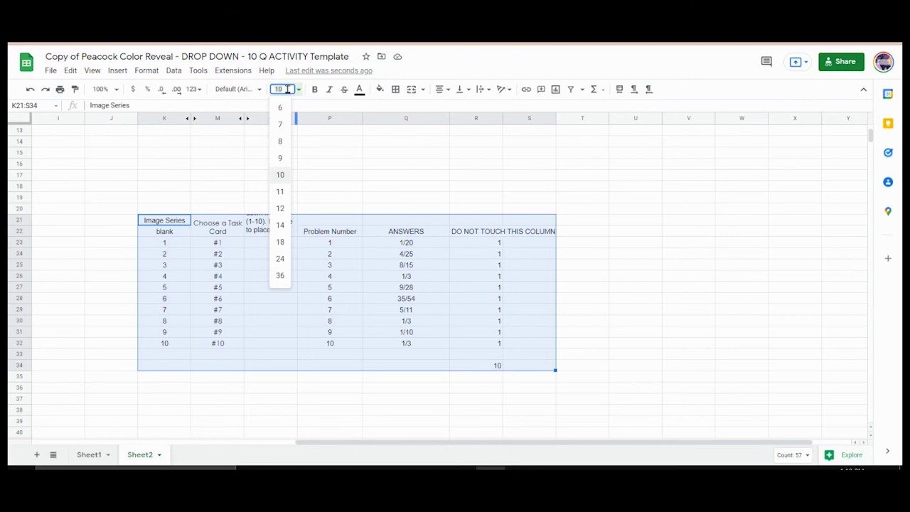
key("Return")
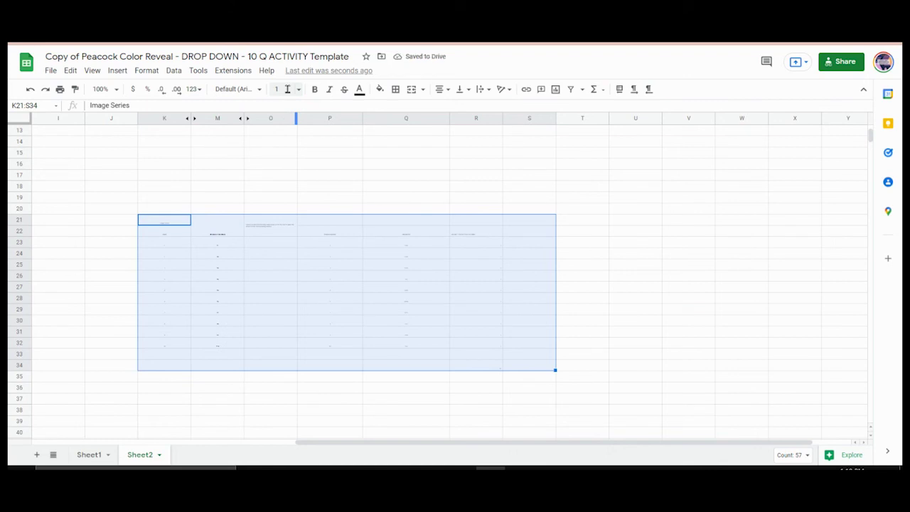
left_click(360, 91)
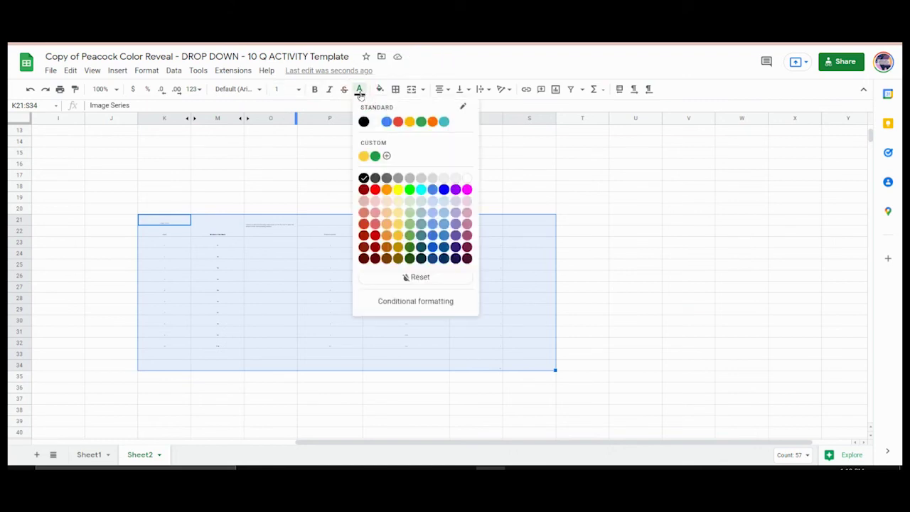
left_click(375, 122)
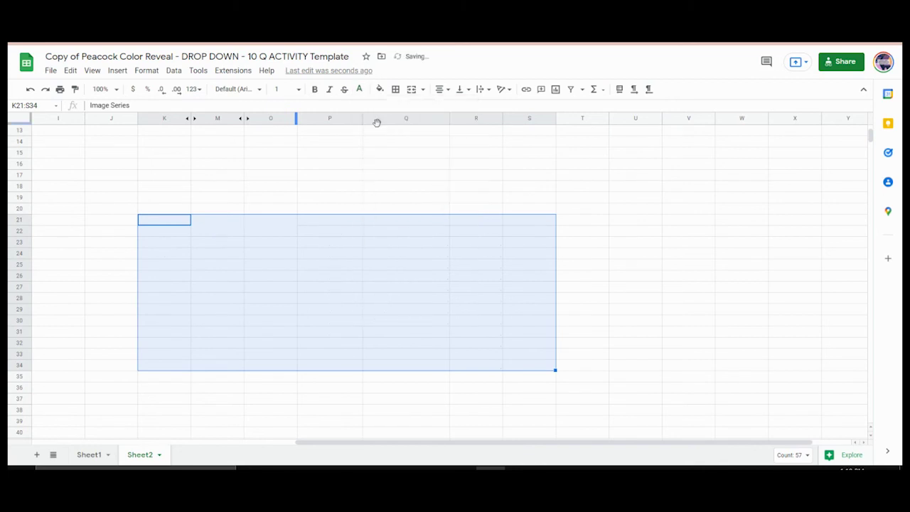
left_click(610, 381)
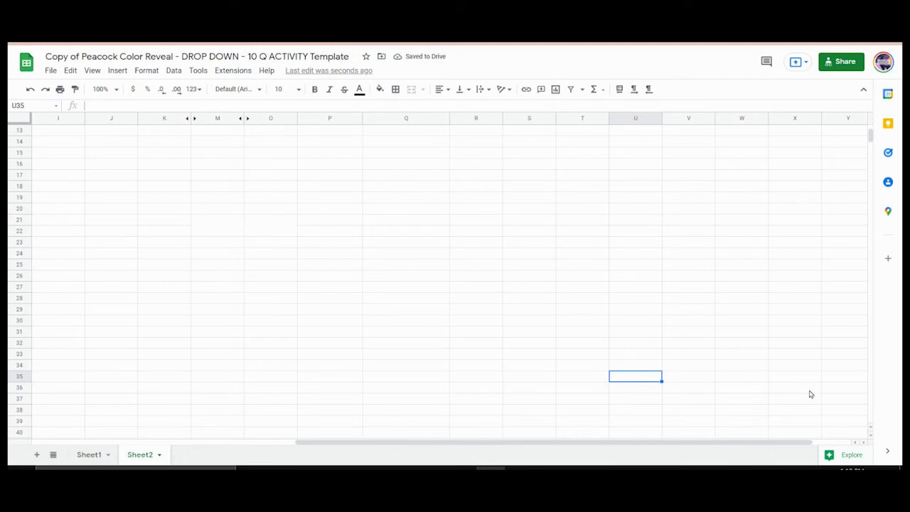
- Hide Sheet2 from its tab menu and confirm it in the All Sheets list
scroll(676, 443, "left", 8)
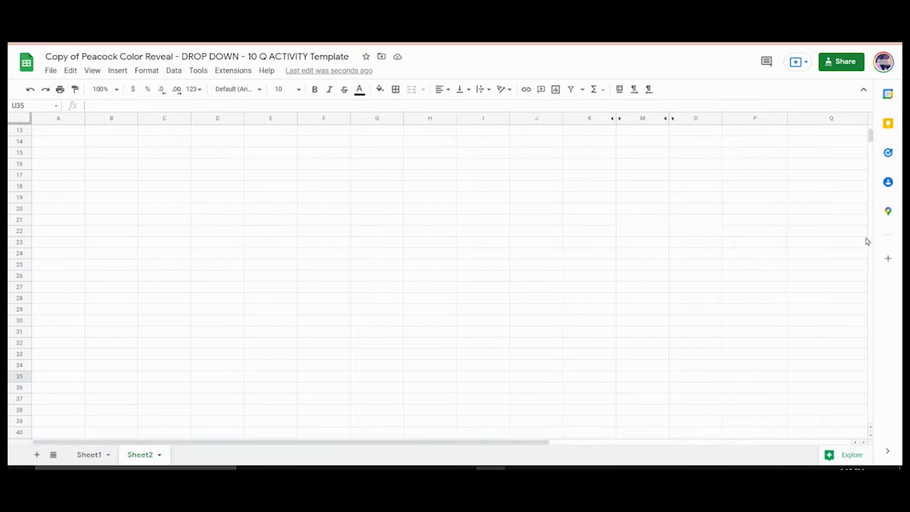
left_click_drag(869, 139, 868, 130)
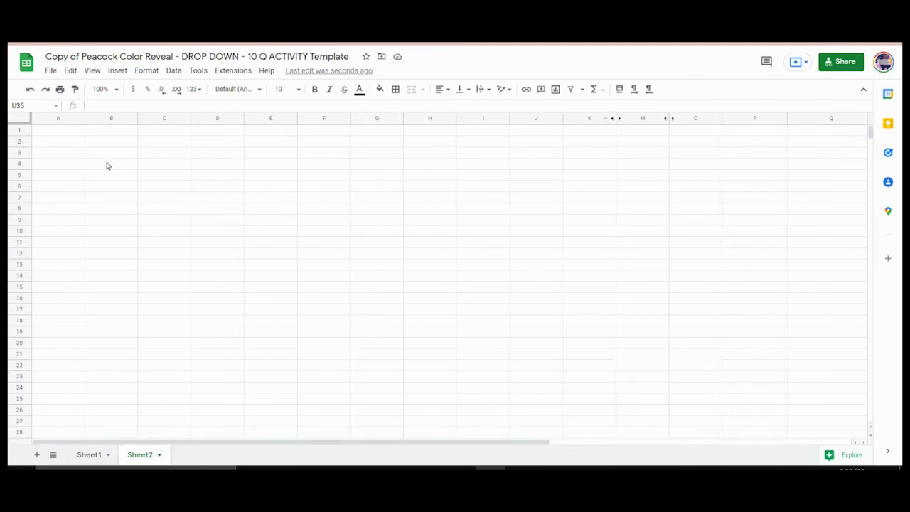
left_click(159, 456)
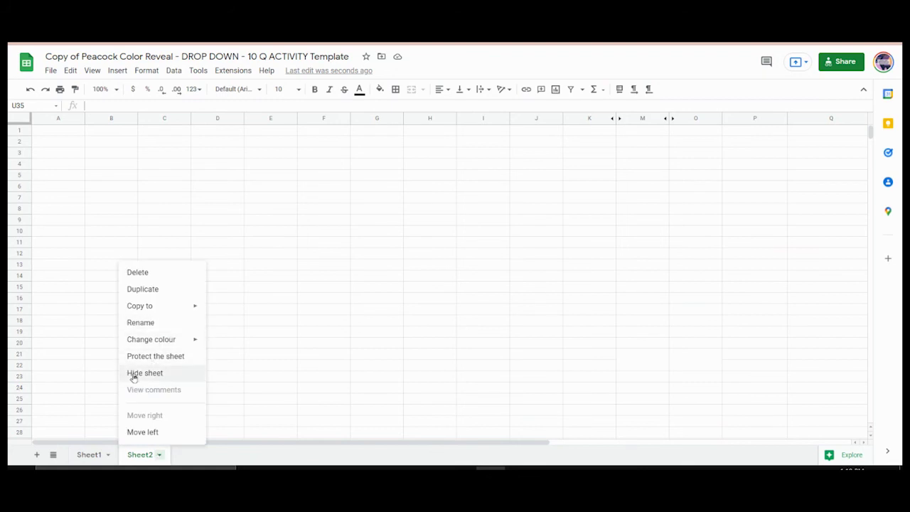
left_click(137, 457)
left_click(138, 458)
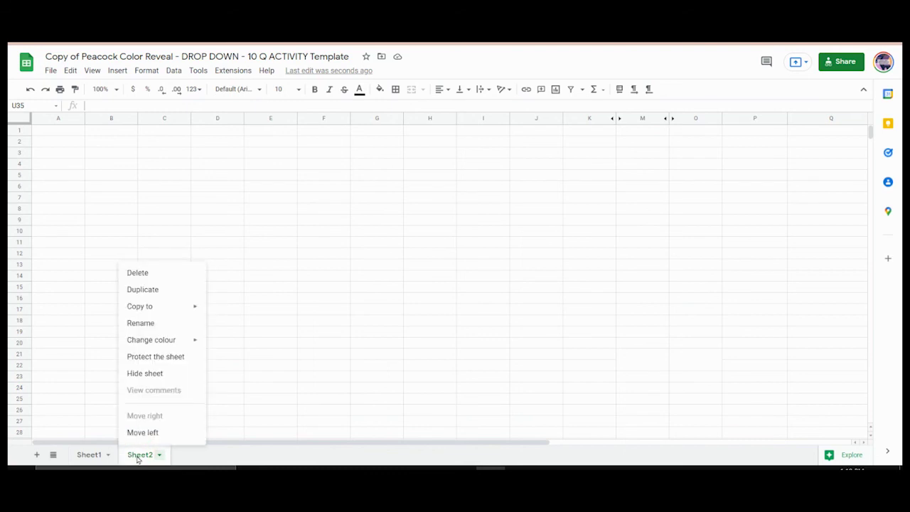
left_click(140, 373)
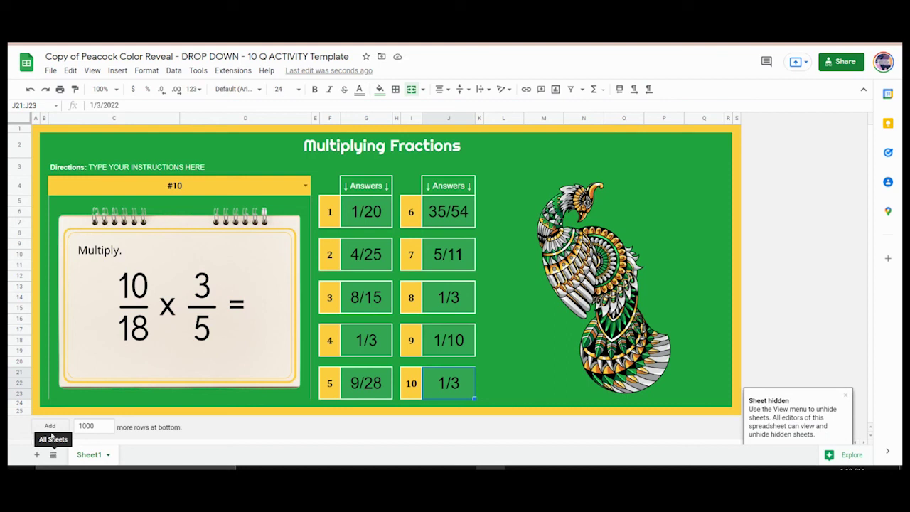
left_click(53, 455)
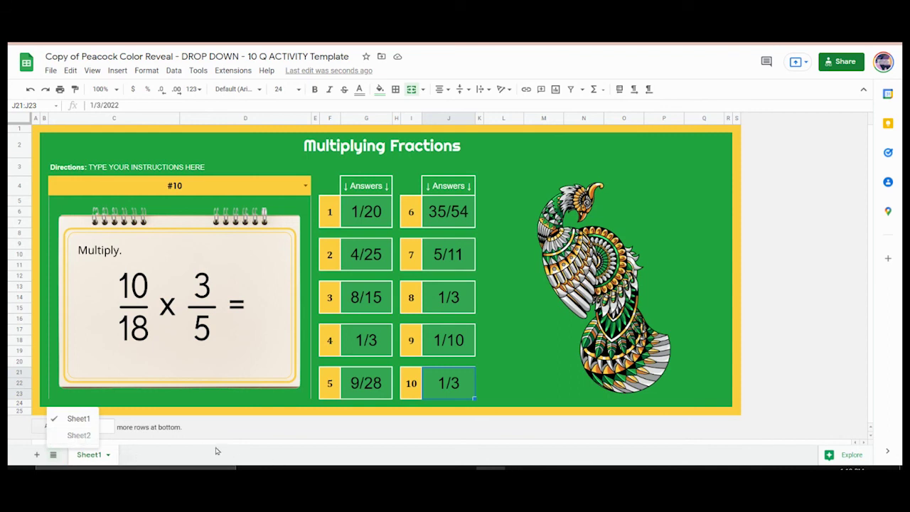
left_click(253, 432)
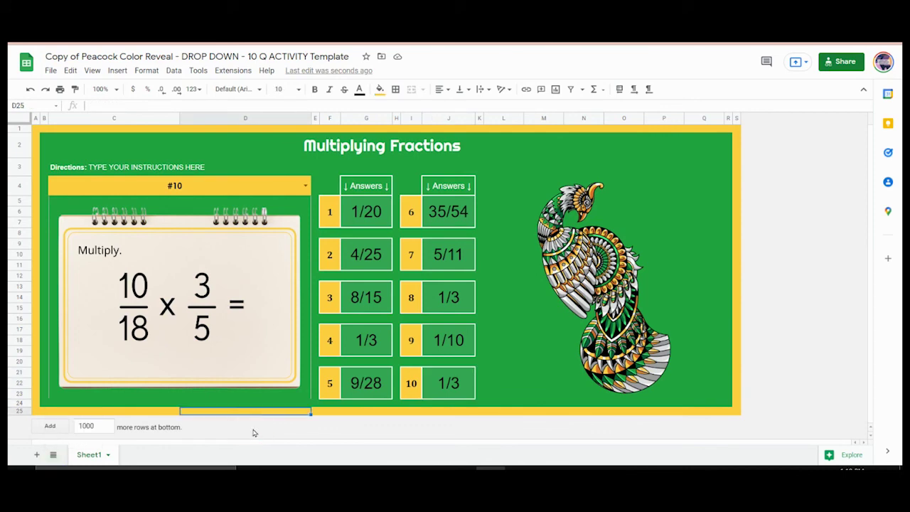
- Set the chooser to 'Choose a Task Card' and delete answers 1–10
left_click(305, 185)
left_click(82, 203)
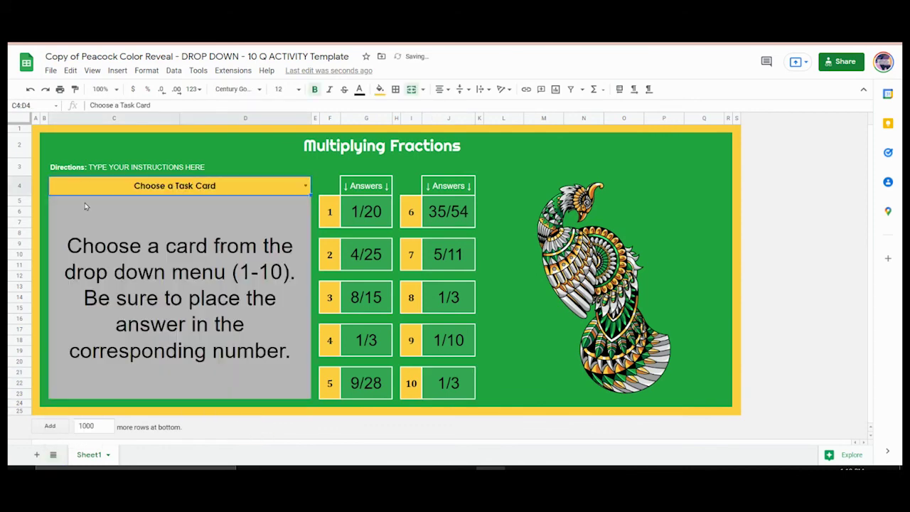
left_click(368, 219)
left_click_drag(373, 247, 371, 390)
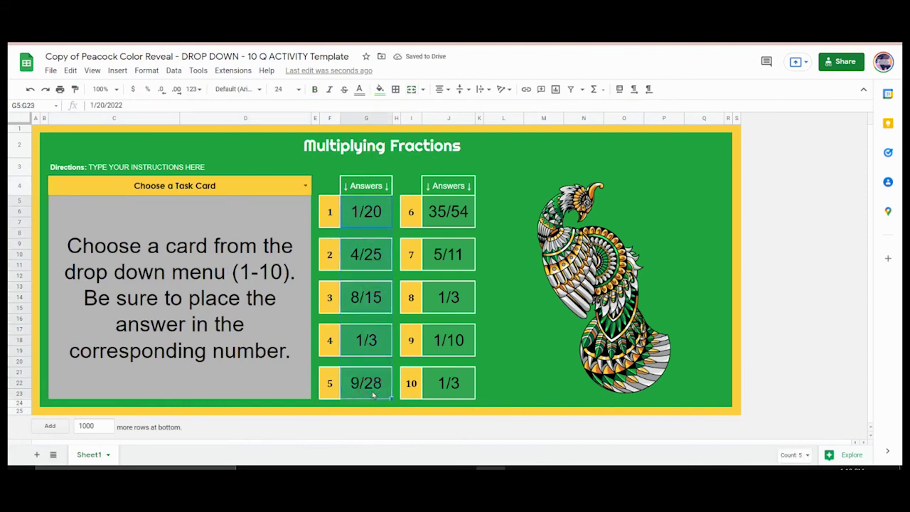
key("Delete")
left_click_drag(467, 216, 470, 393)
key("Delete")
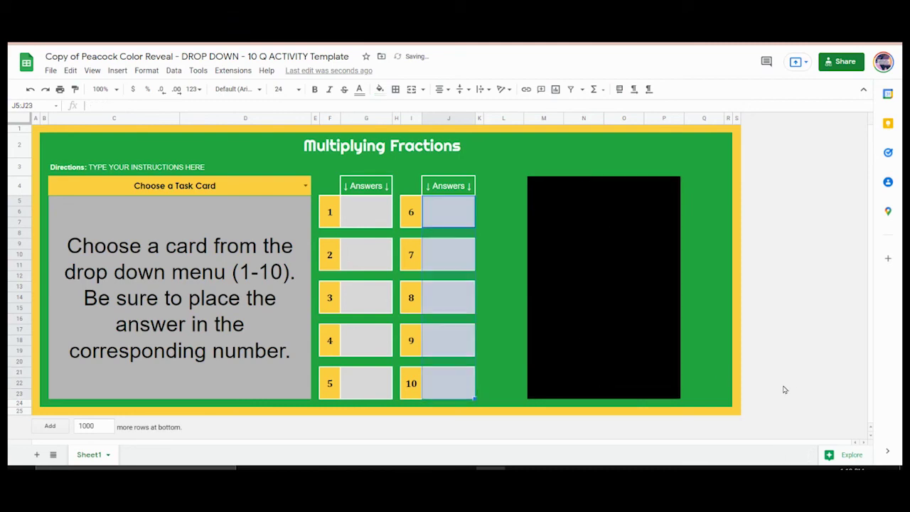
left_click(785, 390)
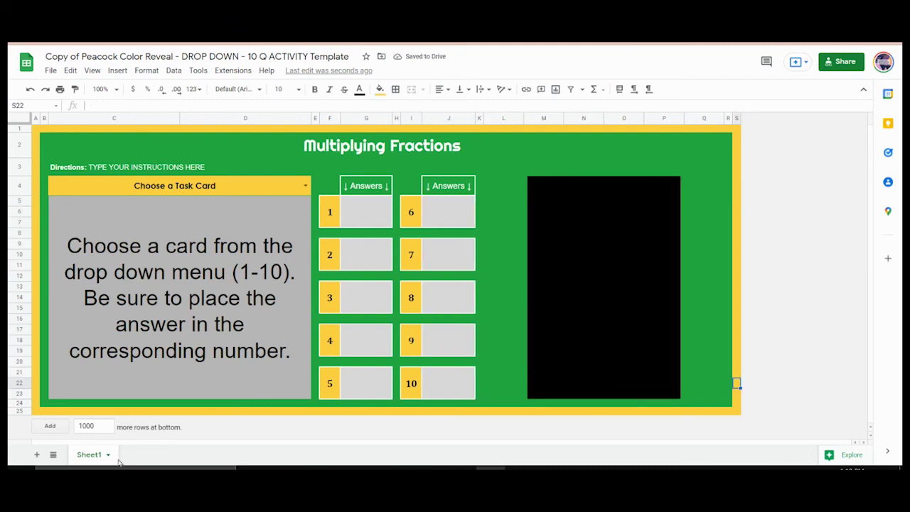